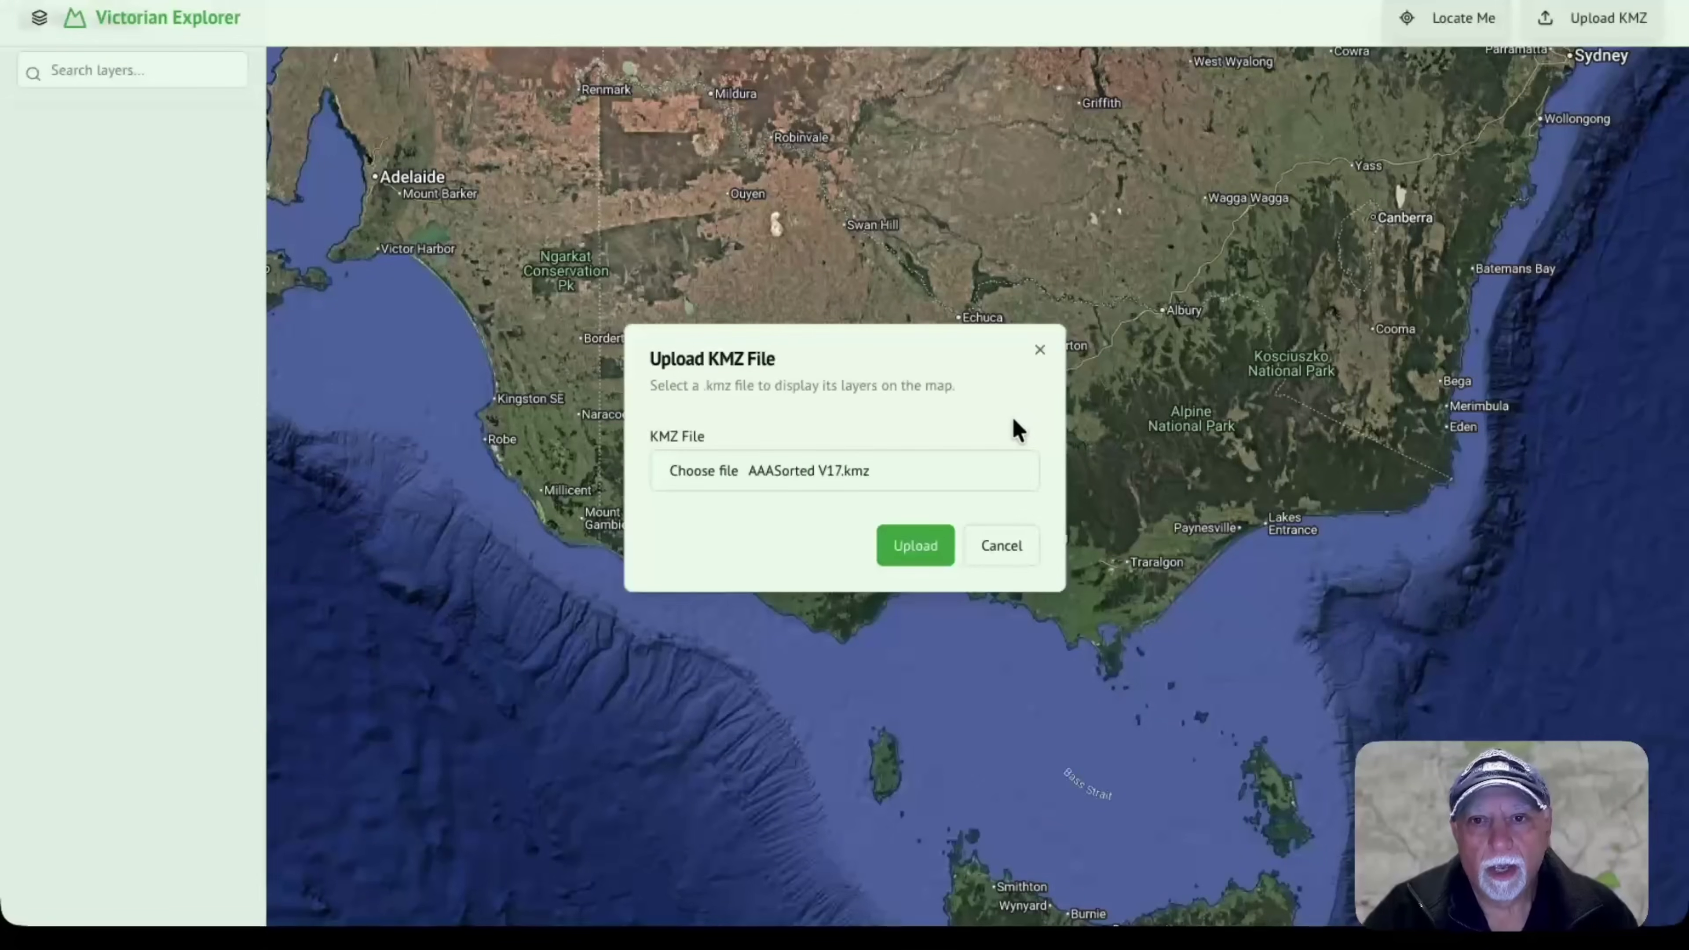
# Step: Upload the AAASorted V17.kmz file to display its layers on the map
pyautogui.click(918, 547)
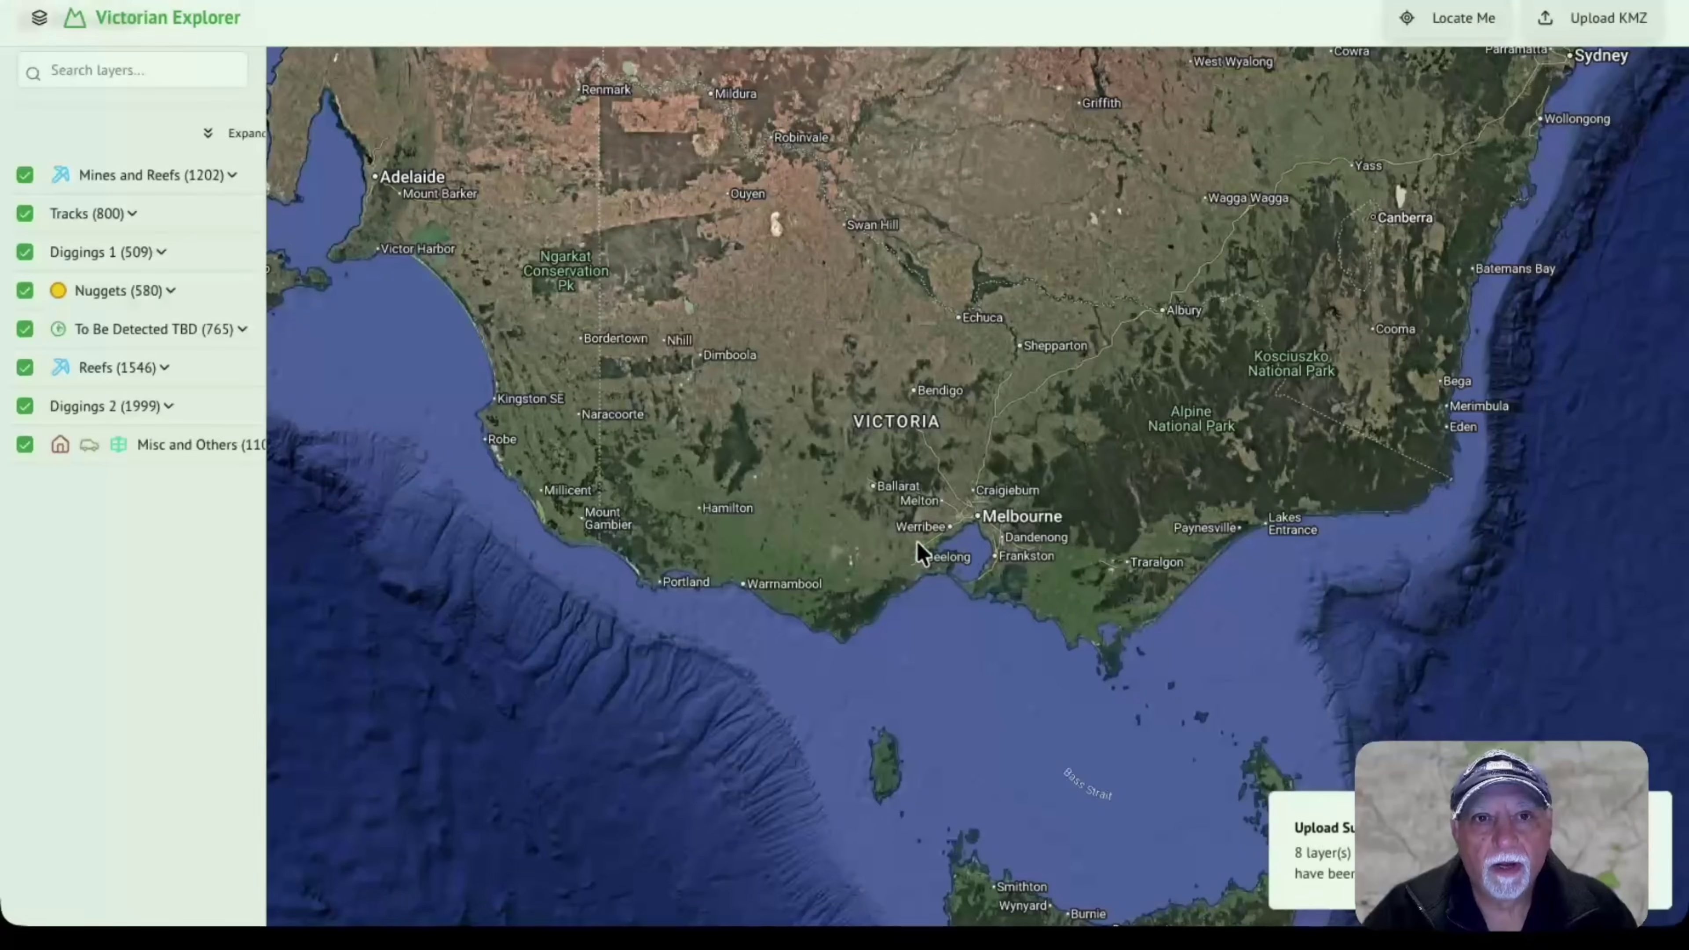
pyautogui.click(832, 727)
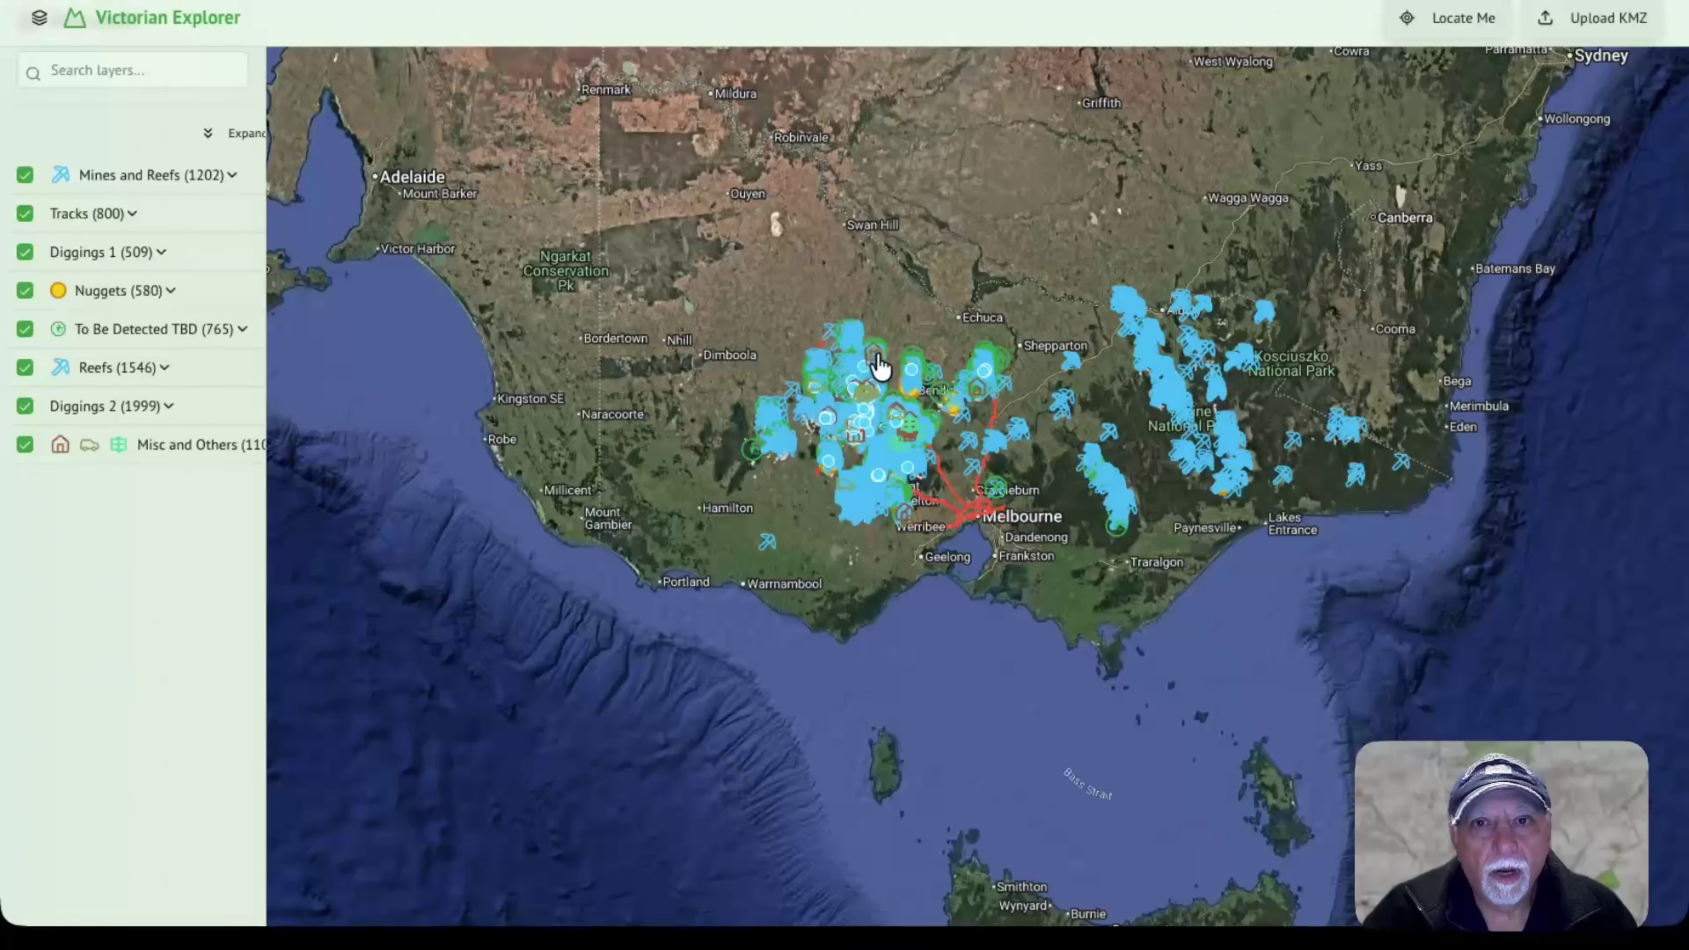
# Step: Examine the mine, reef, nugget, track and diggings markers across the Victorian goldfields, focusing on the area around St Arnaud
pyautogui.scroll(3, 877, 353)
pyautogui.scroll(5, 876, 352)
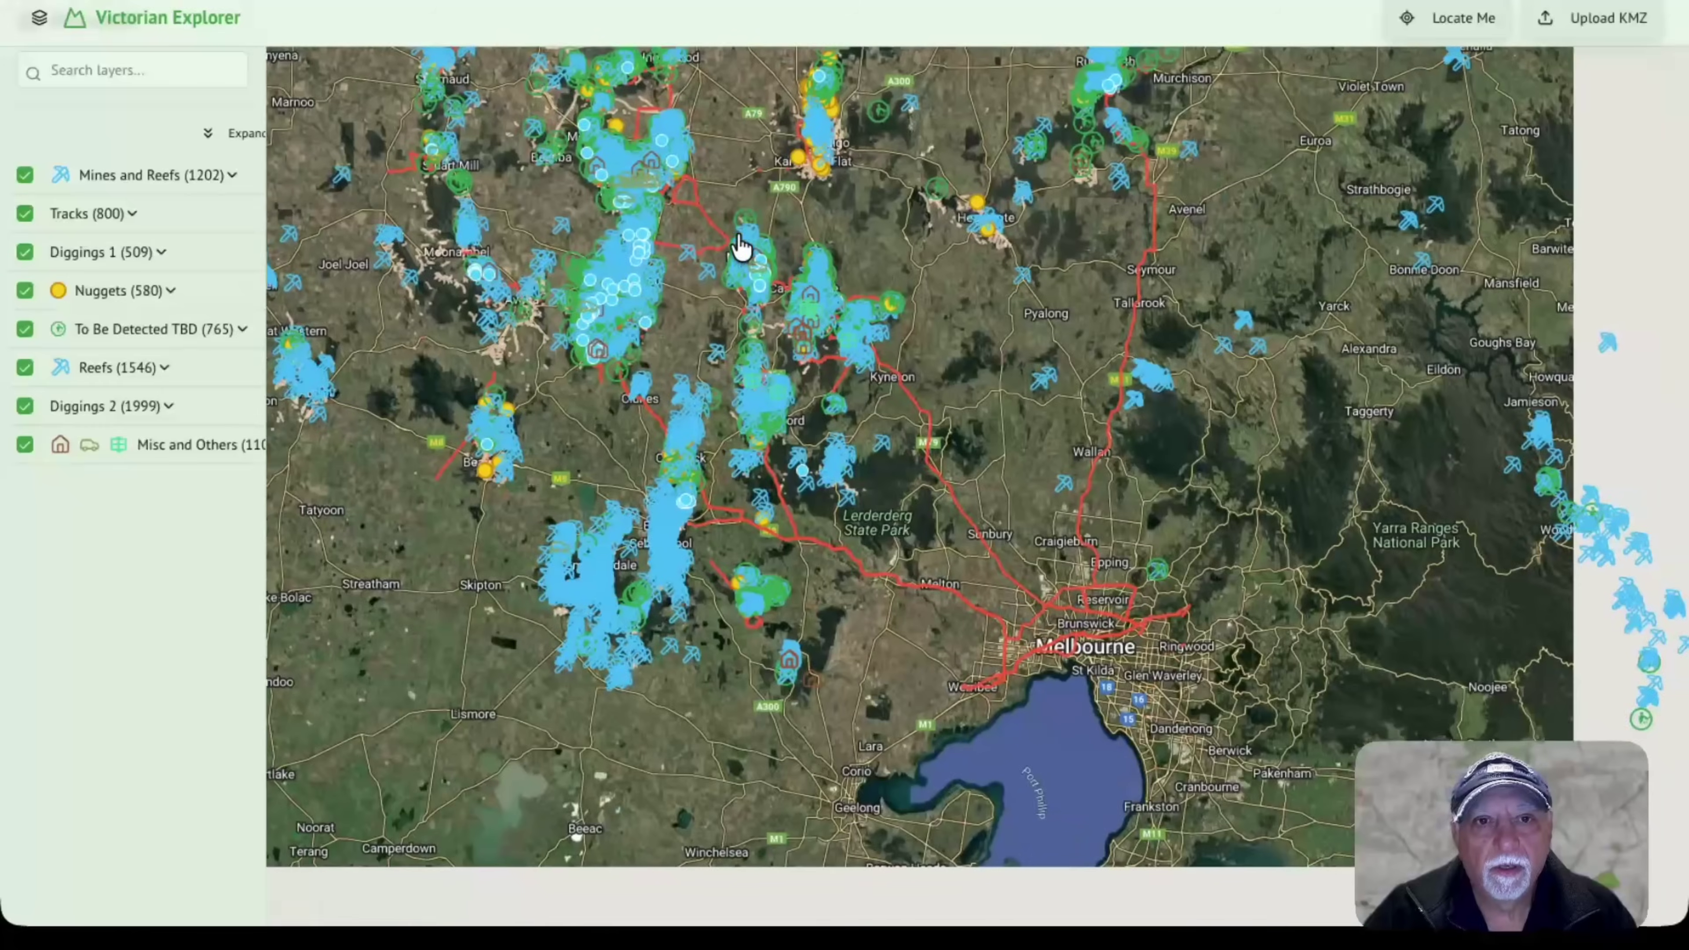
pyautogui.moveTo(740, 248); pyautogui.dragTo(728, 339)
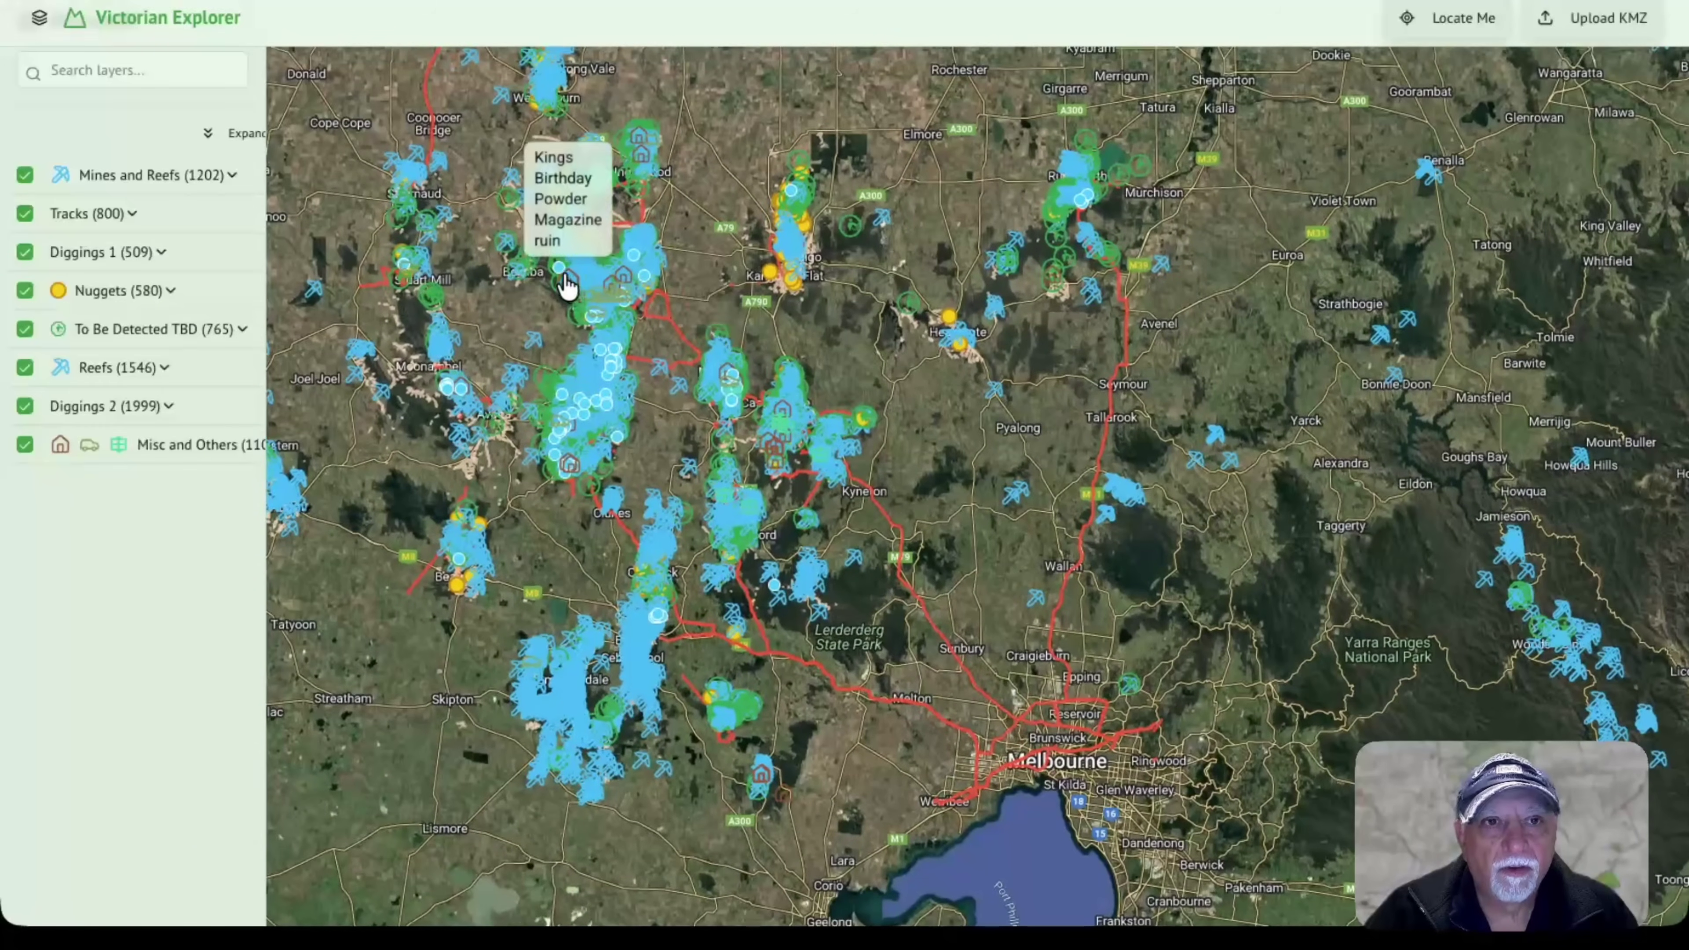
pyautogui.scroll(5, 456, 264)
pyautogui.moveTo(811, 370); pyautogui.dragTo(971, 401)
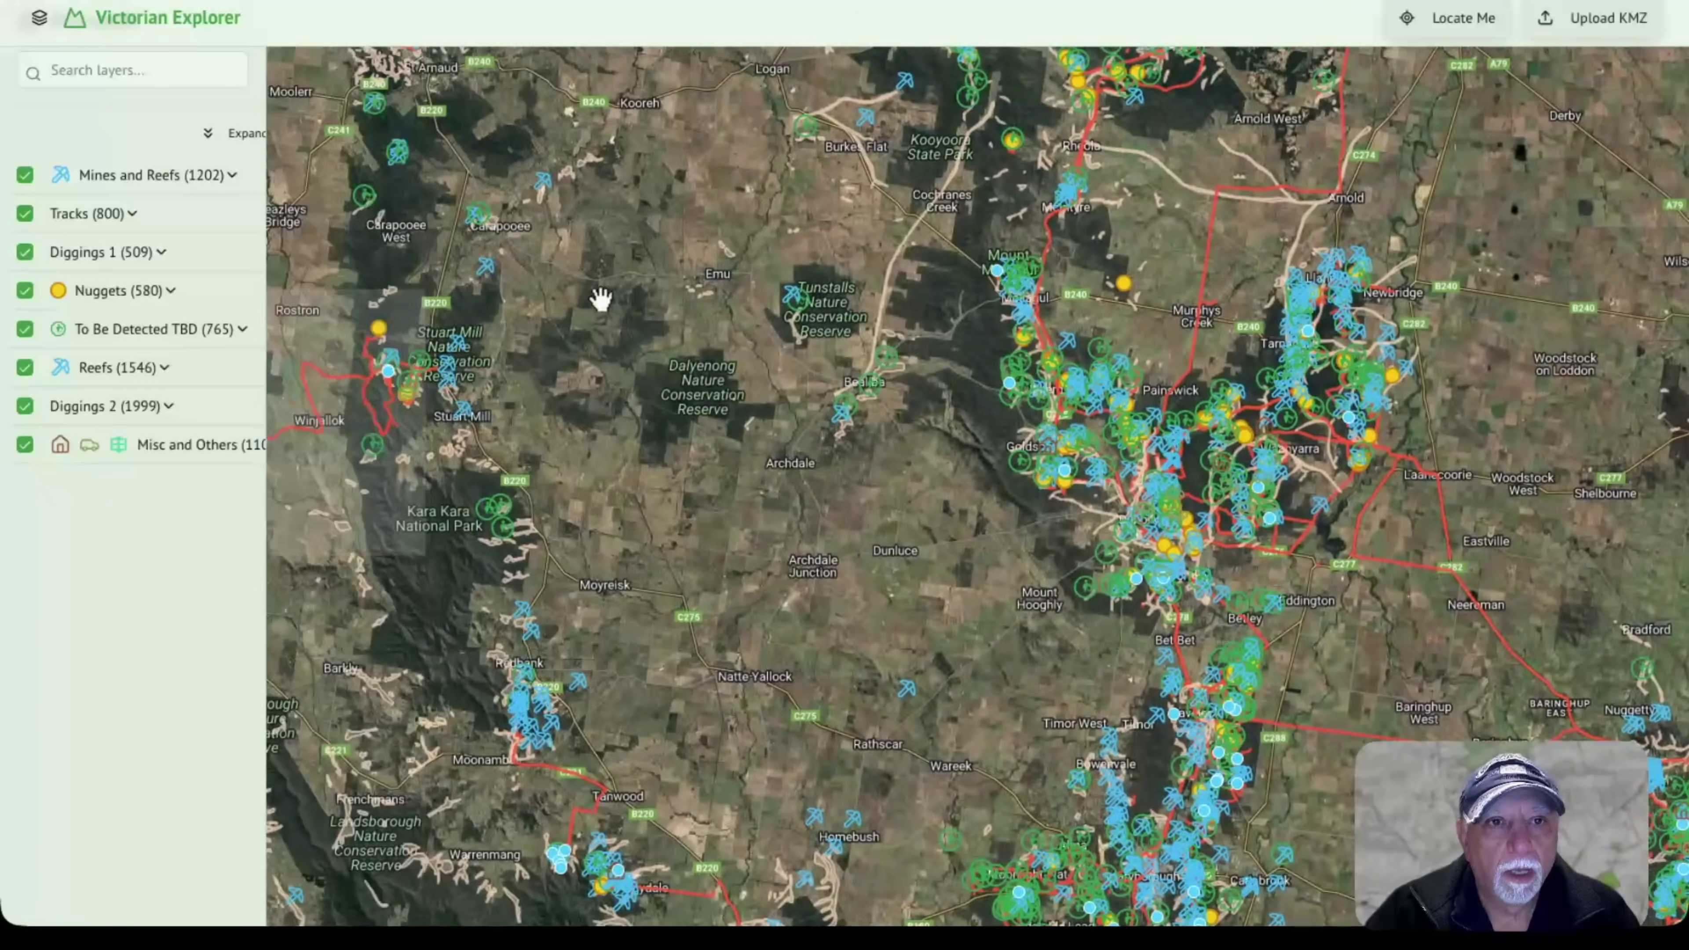
pyautogui.moveTo(596, 294); pyautogui.dragTo(783, 366)
pyautogui.moveTo(690, 294); pyautogui.dragTo(685, 426)
pyautogui.scroll(5, 616, 297)
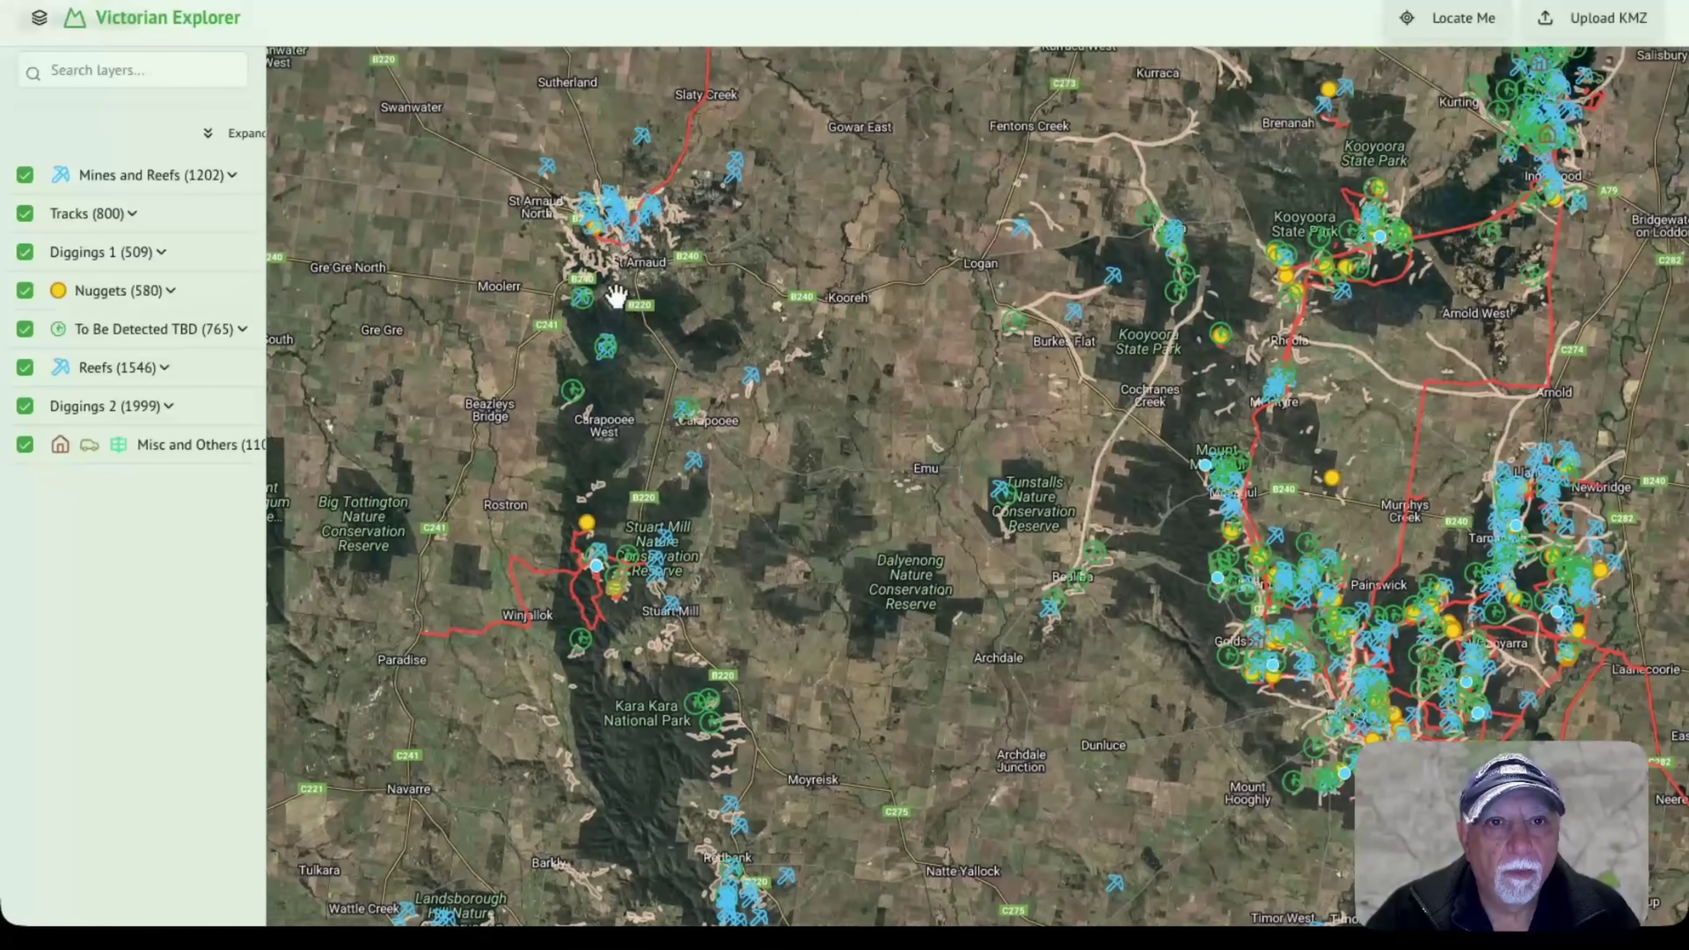
pyautogui.scroll(5, 636, 351)
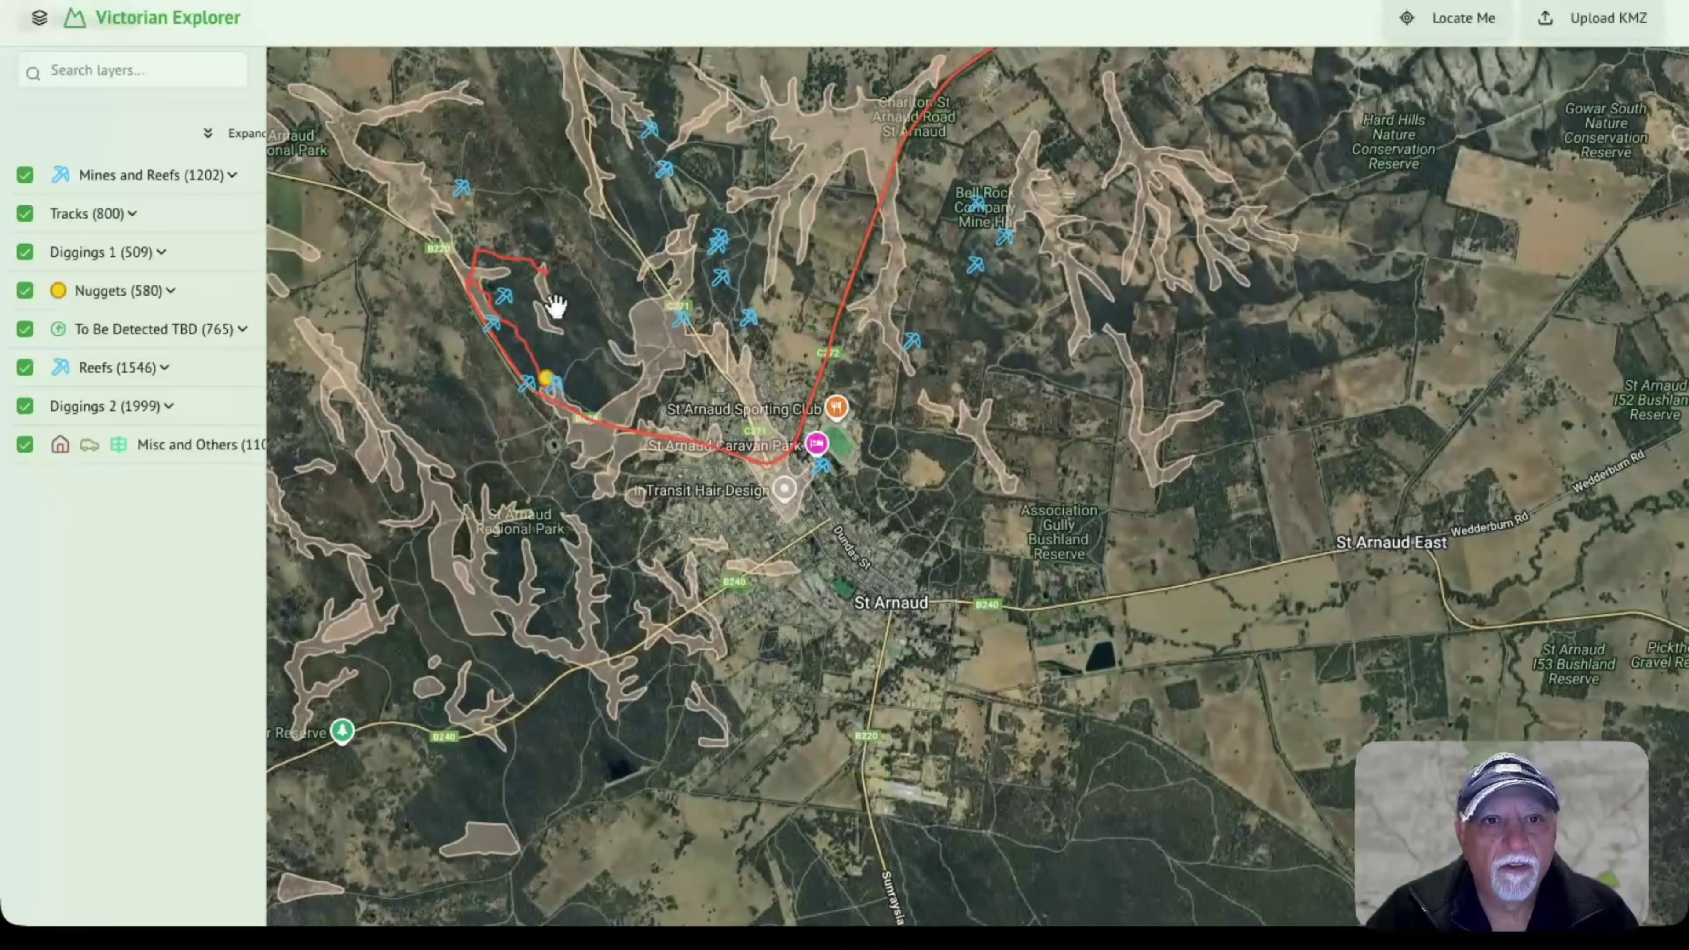
pyautogui.moveTo(542, 381)
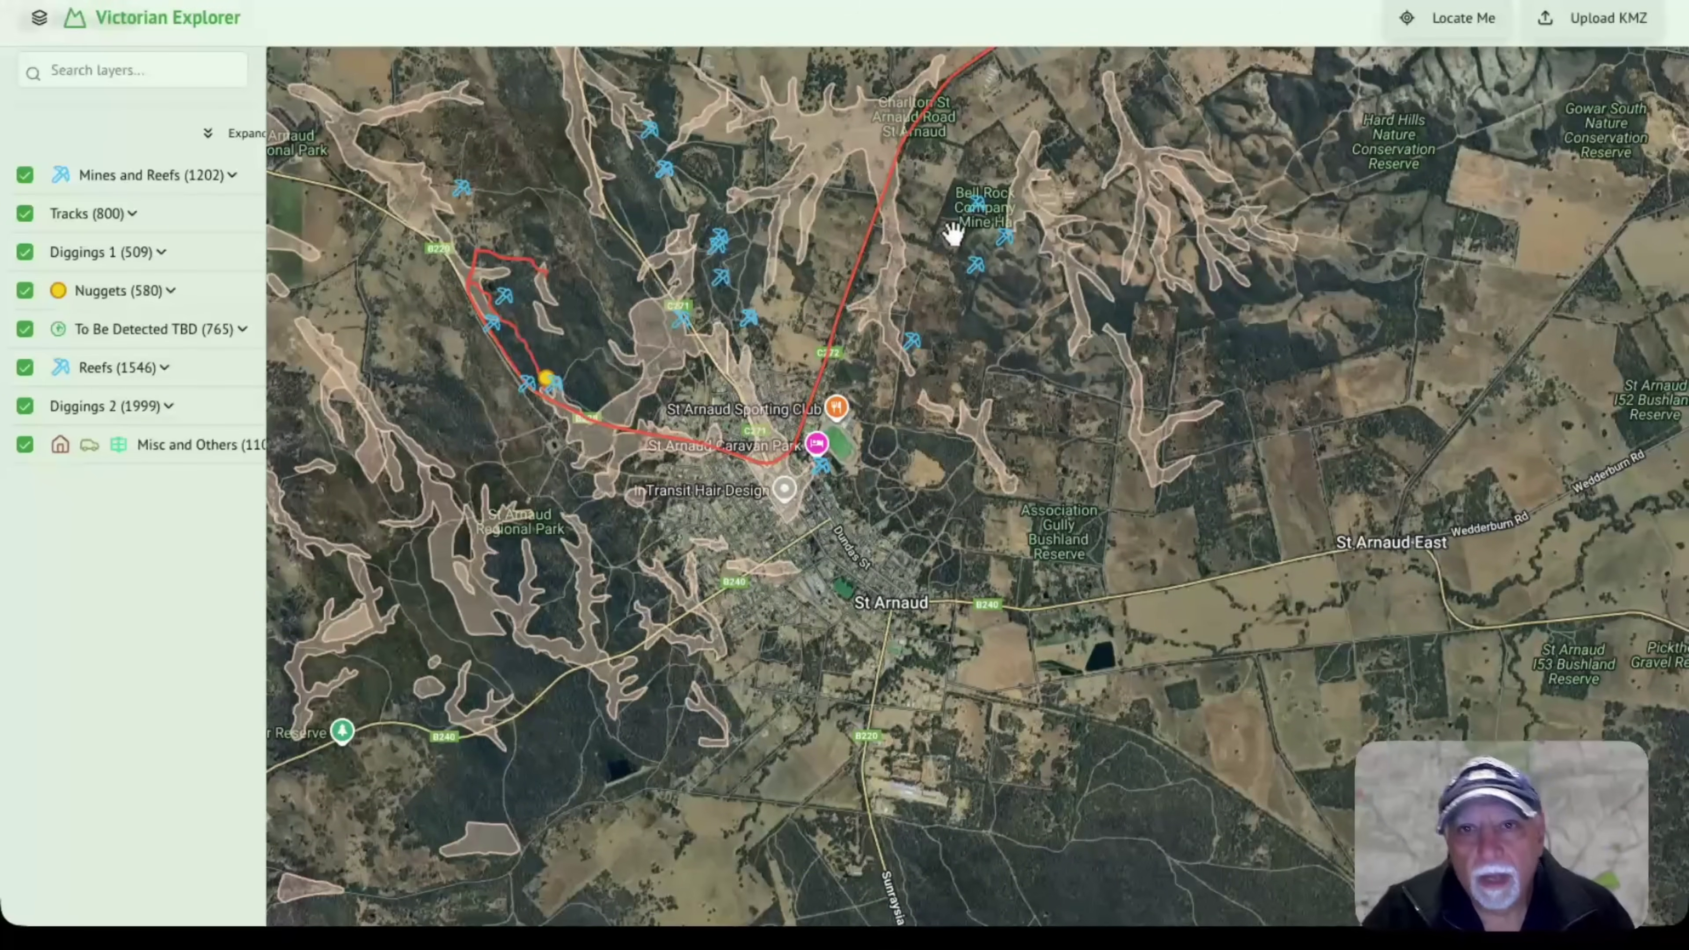
pyautogui.moveTo(1005, 240)
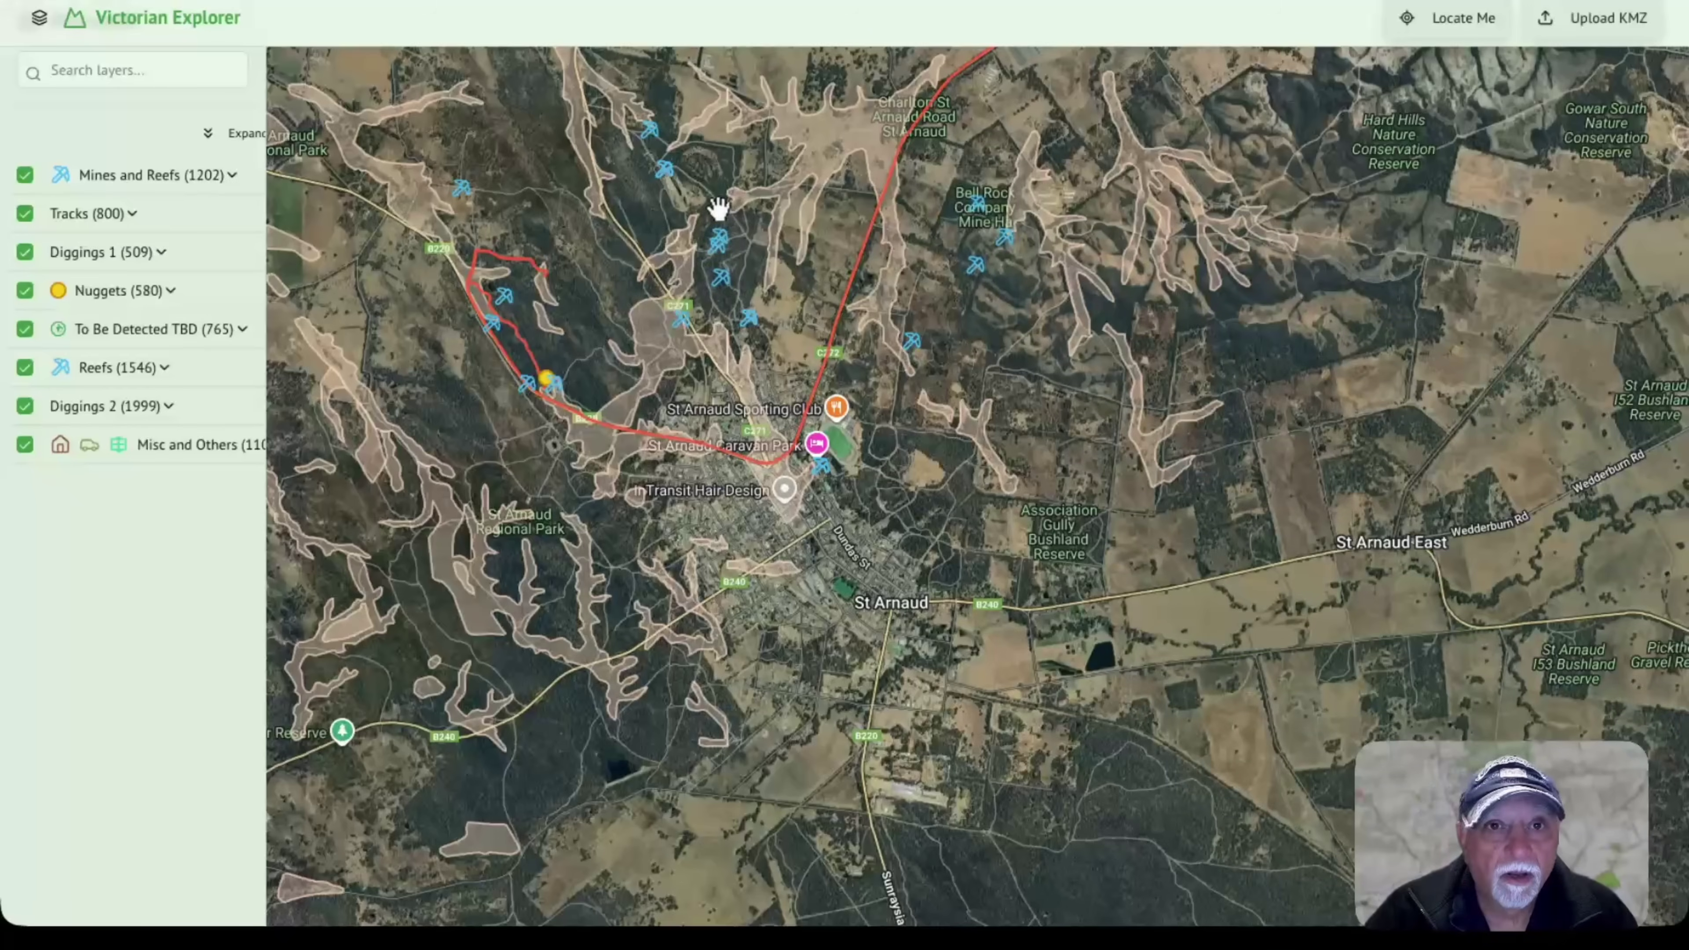
pyautogui.moveTo(660, 178)
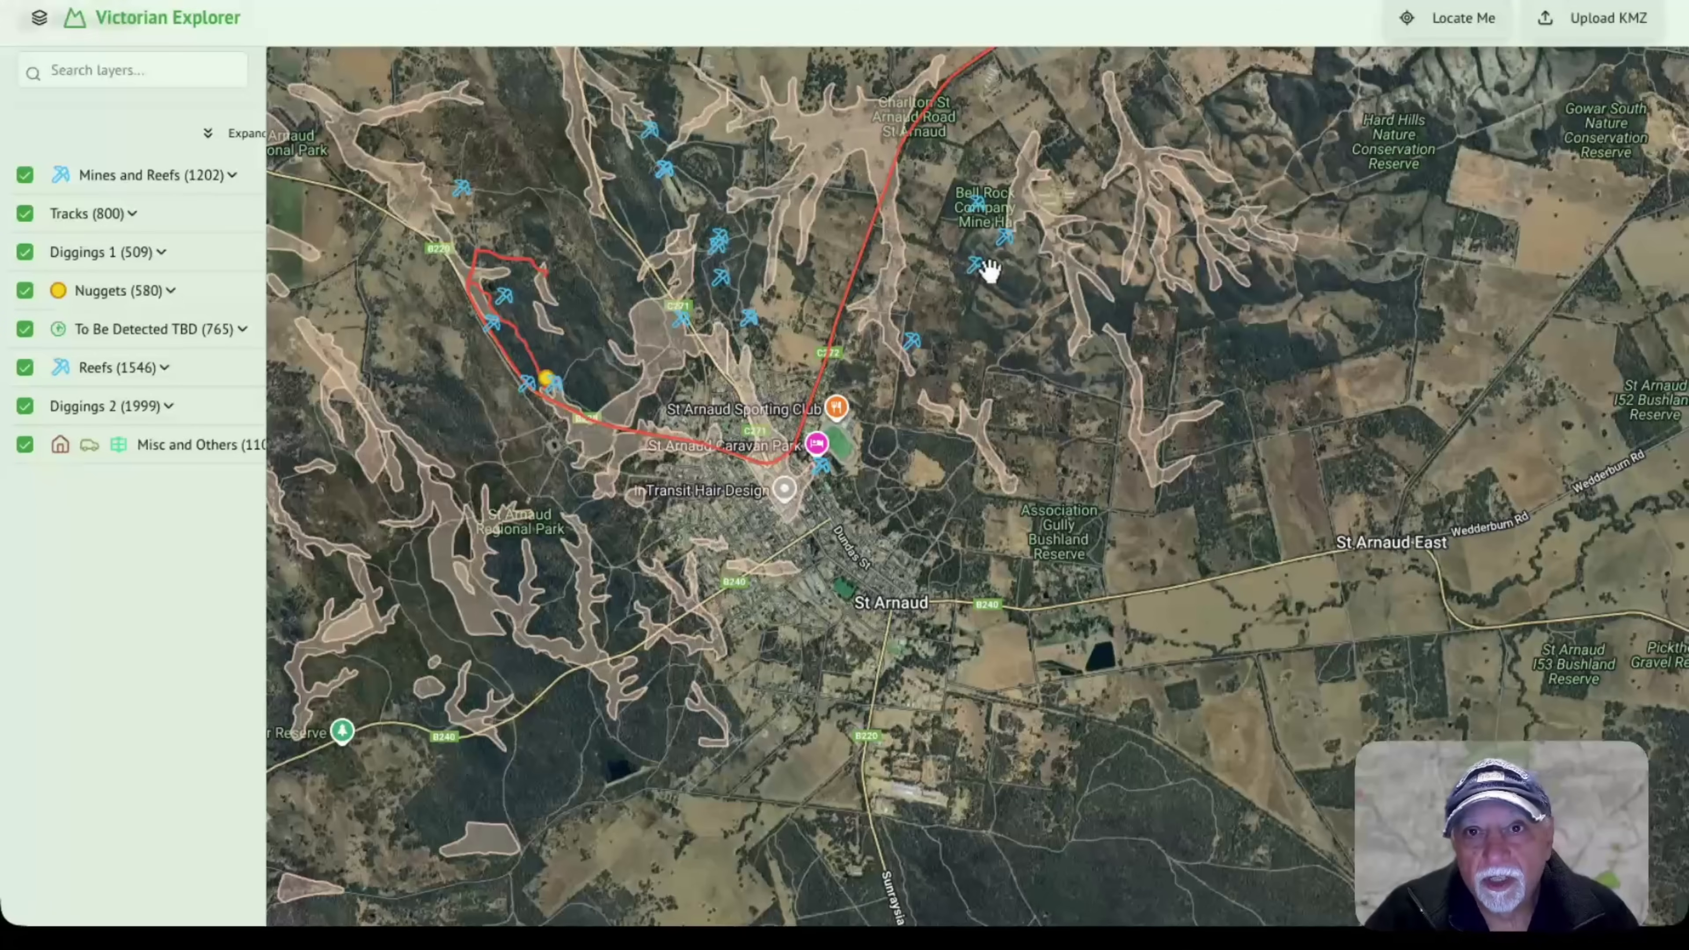
pyautogui.moveTo(974, 273)
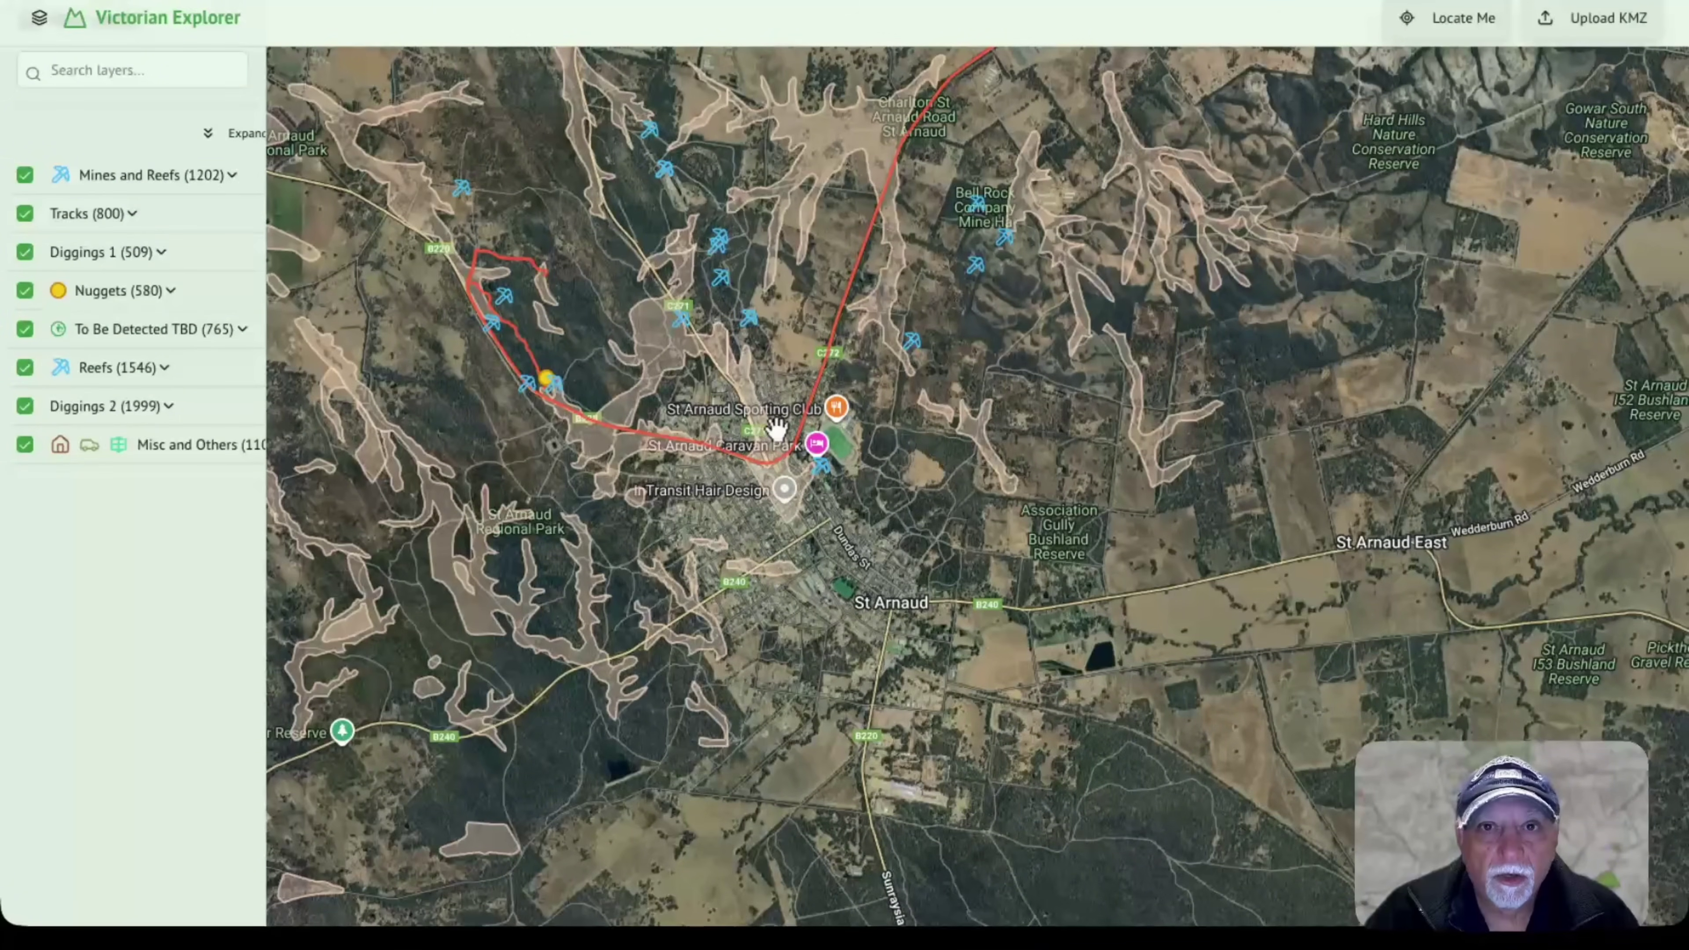
# Step: Search the layers for "mun", open the Munster Reef entry under Mines and Reefs, and inspect its marker on the map
pyautogui.click(144, 64)
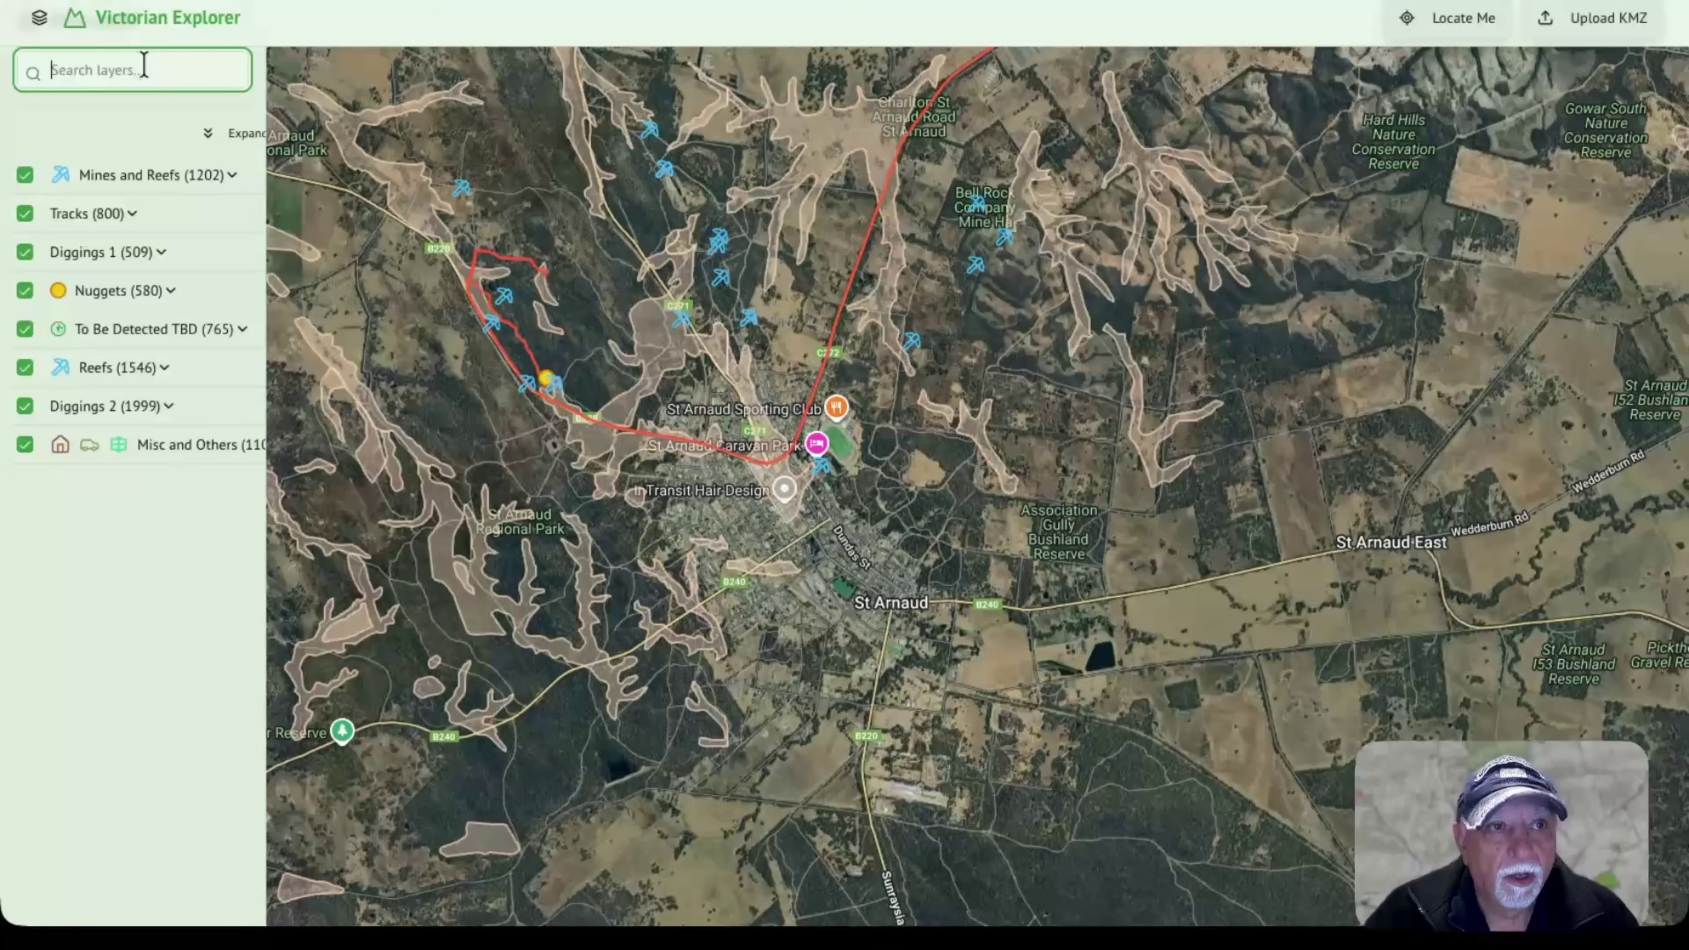
pyautogui.write('mun')
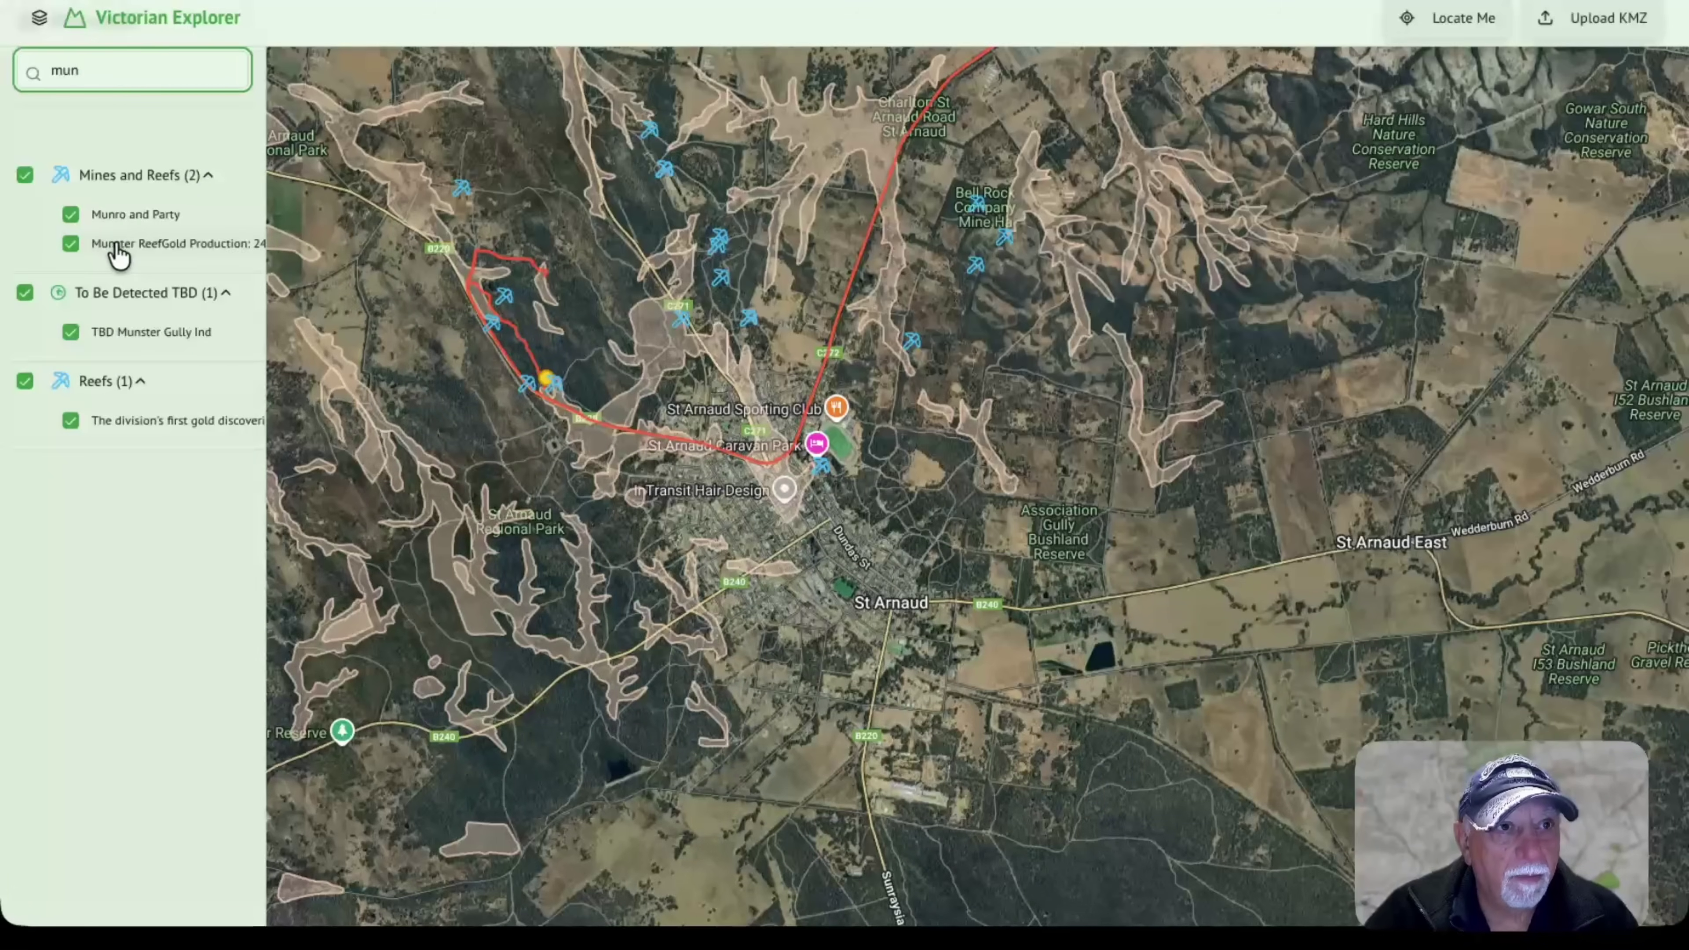
pyautogui.click(123, 247)
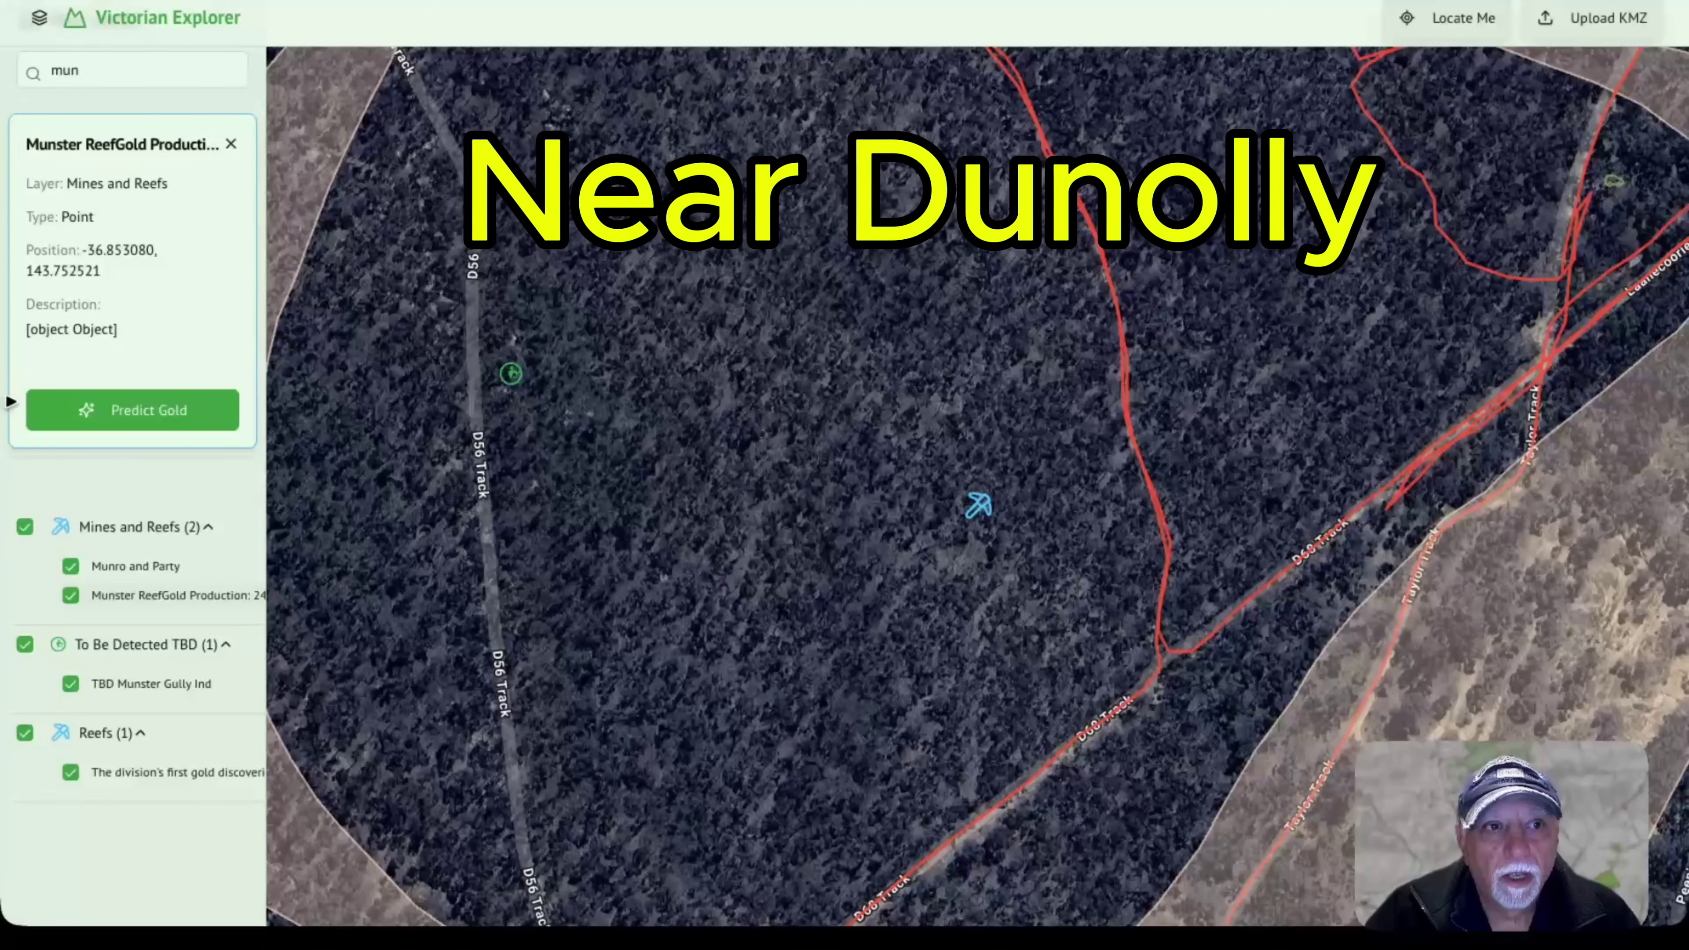
pyautogui.moveTo(980, 506)
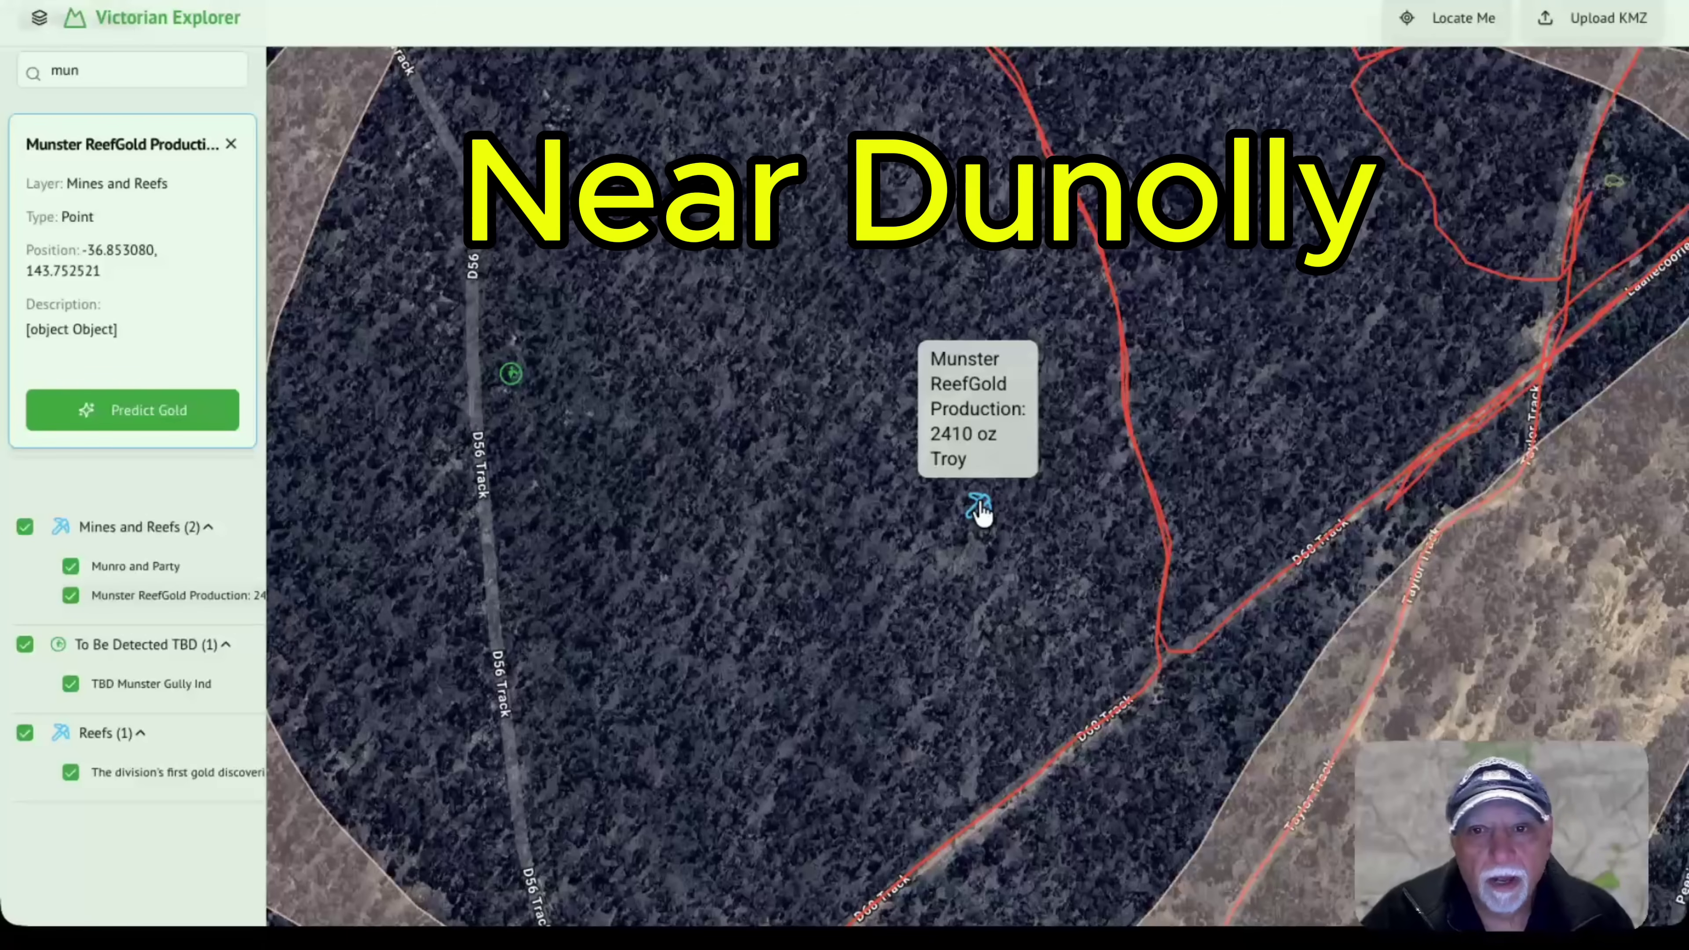
# Step: Examine the tracks, diggings areas, nugget spots and neighbouring reefs around the Munster Reef marker
pyautogui.scroll(-2, 964, 374)
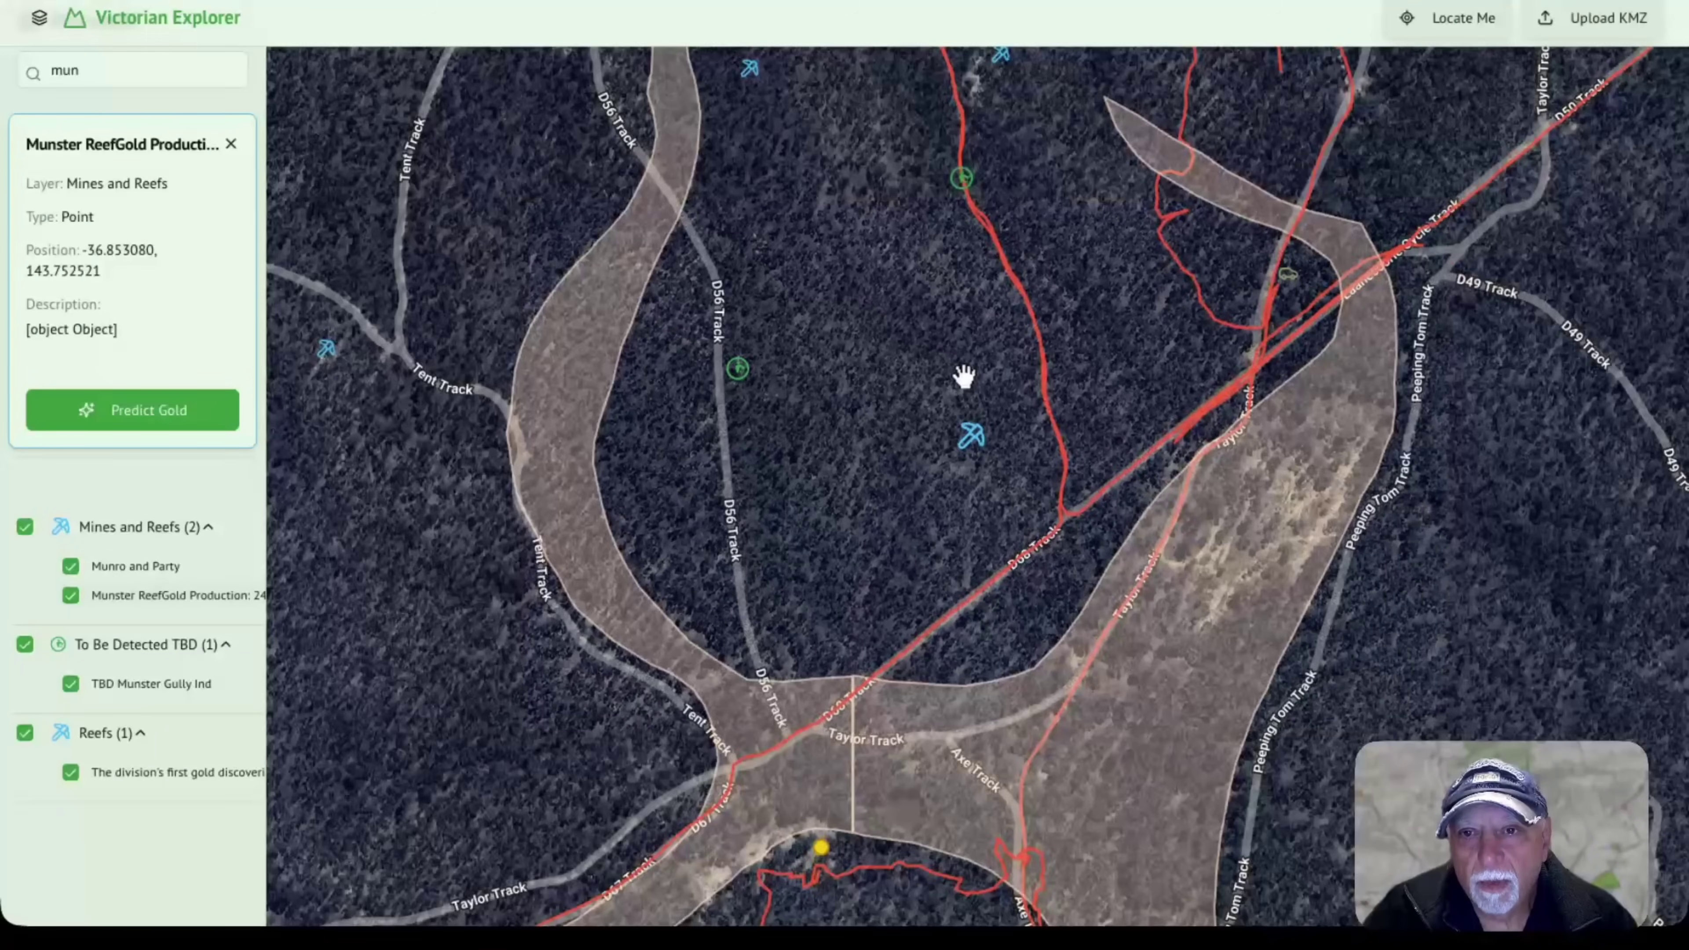
pyautogui.moveTo(1069, 367)
pyautogui.mouseDown()
pyautogui.moveTo(1086, 271)
pyautogui.moveTo(1093, 356)
pyautogui.mouseUp()
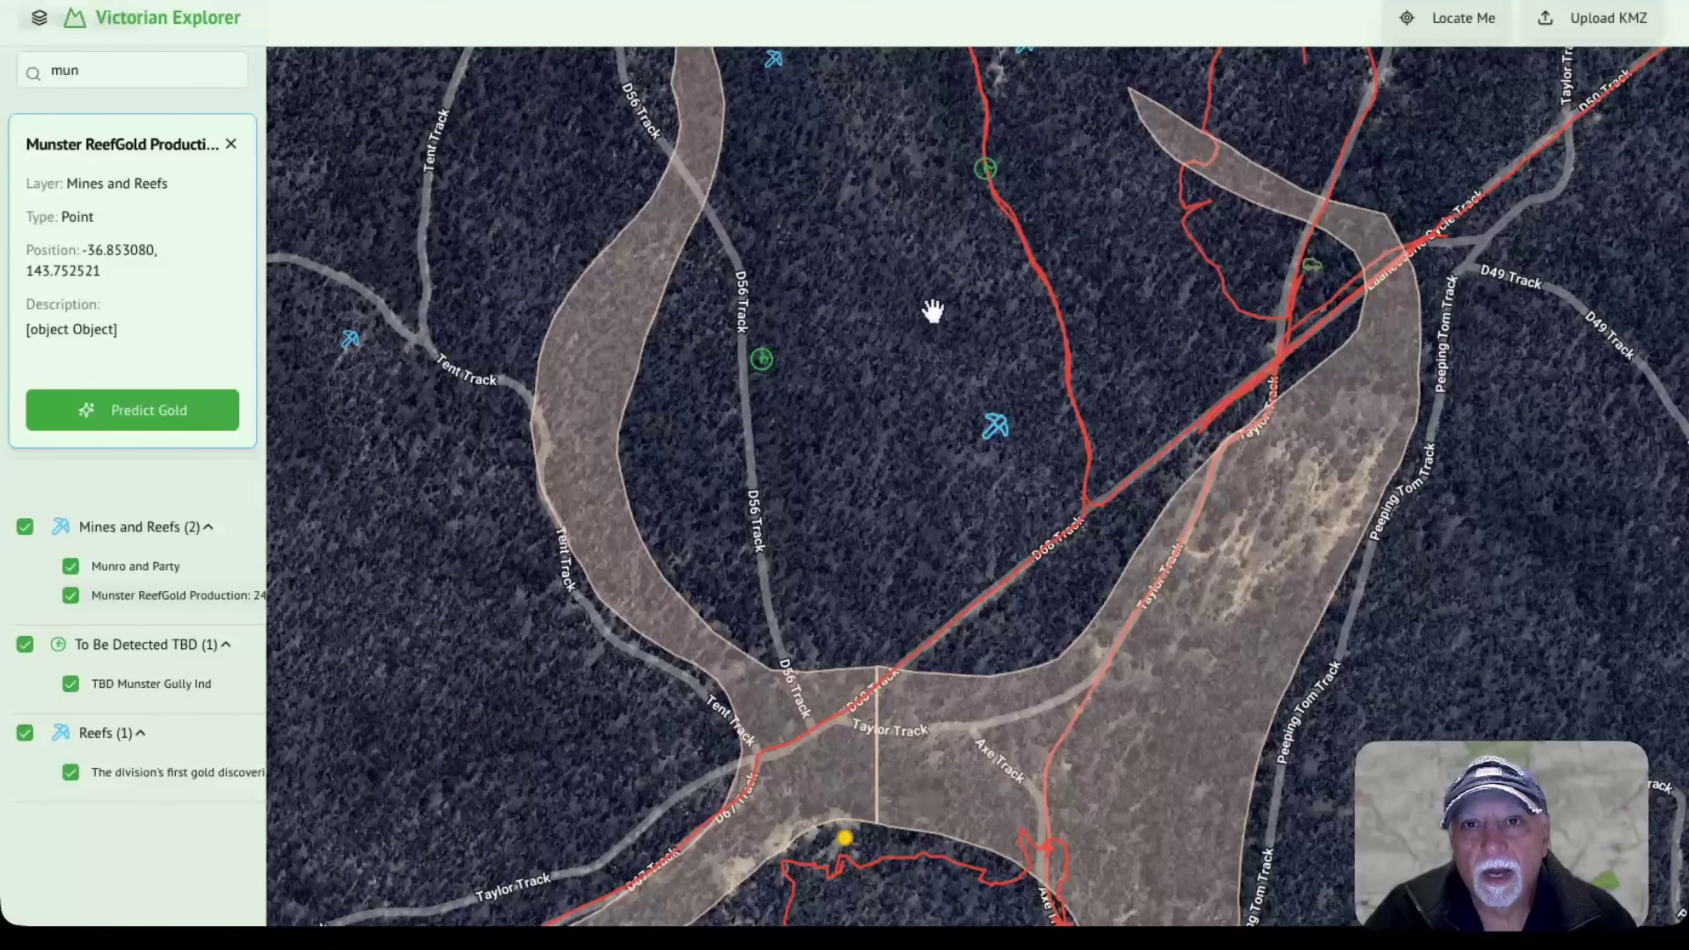
pyautogui.moveTo(933, 310); pyautogui.dragTo(954, 427)
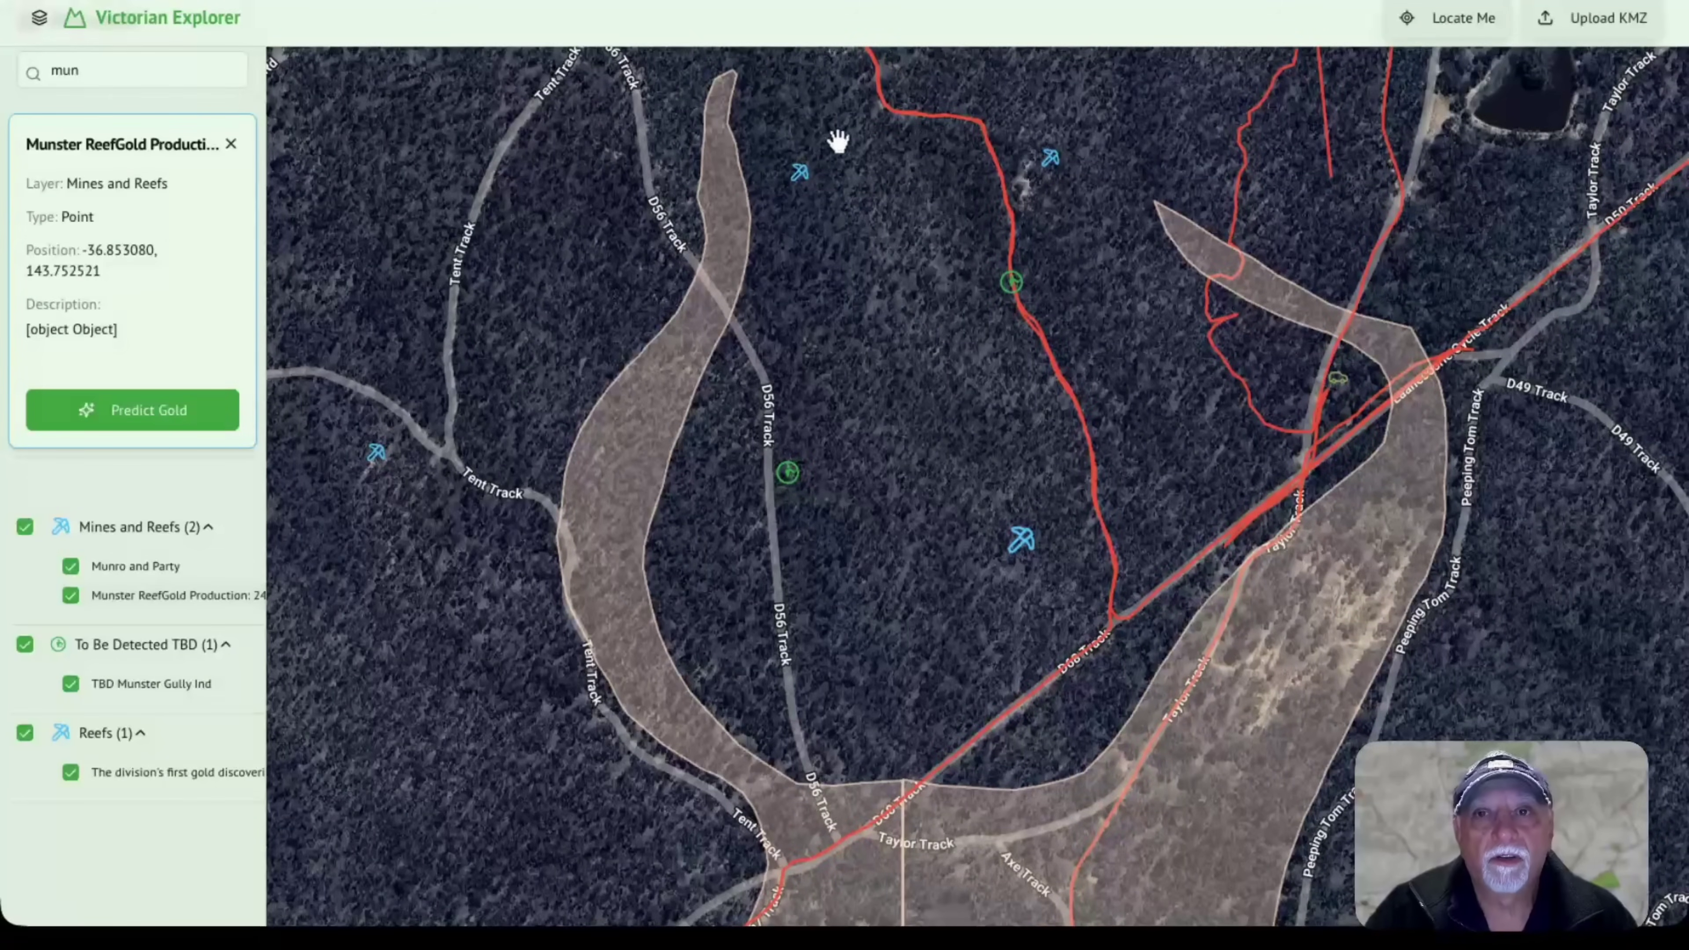
pyautogui.moveTo(1049, 166); pyautogui.dragTo(1060, 339)
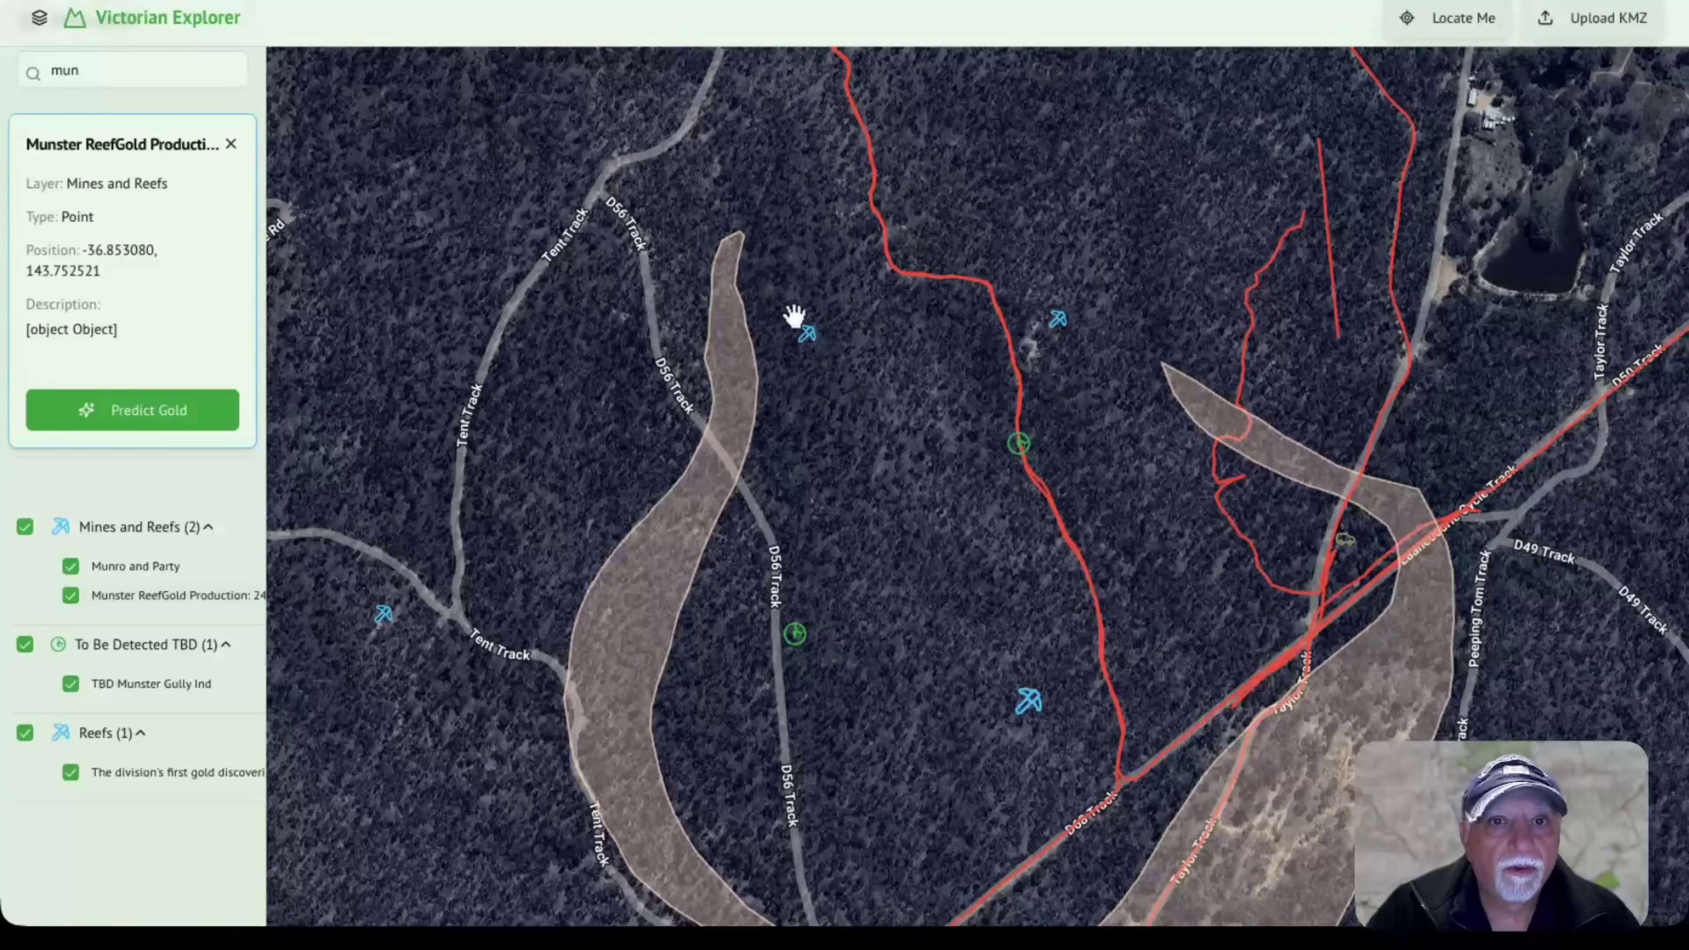
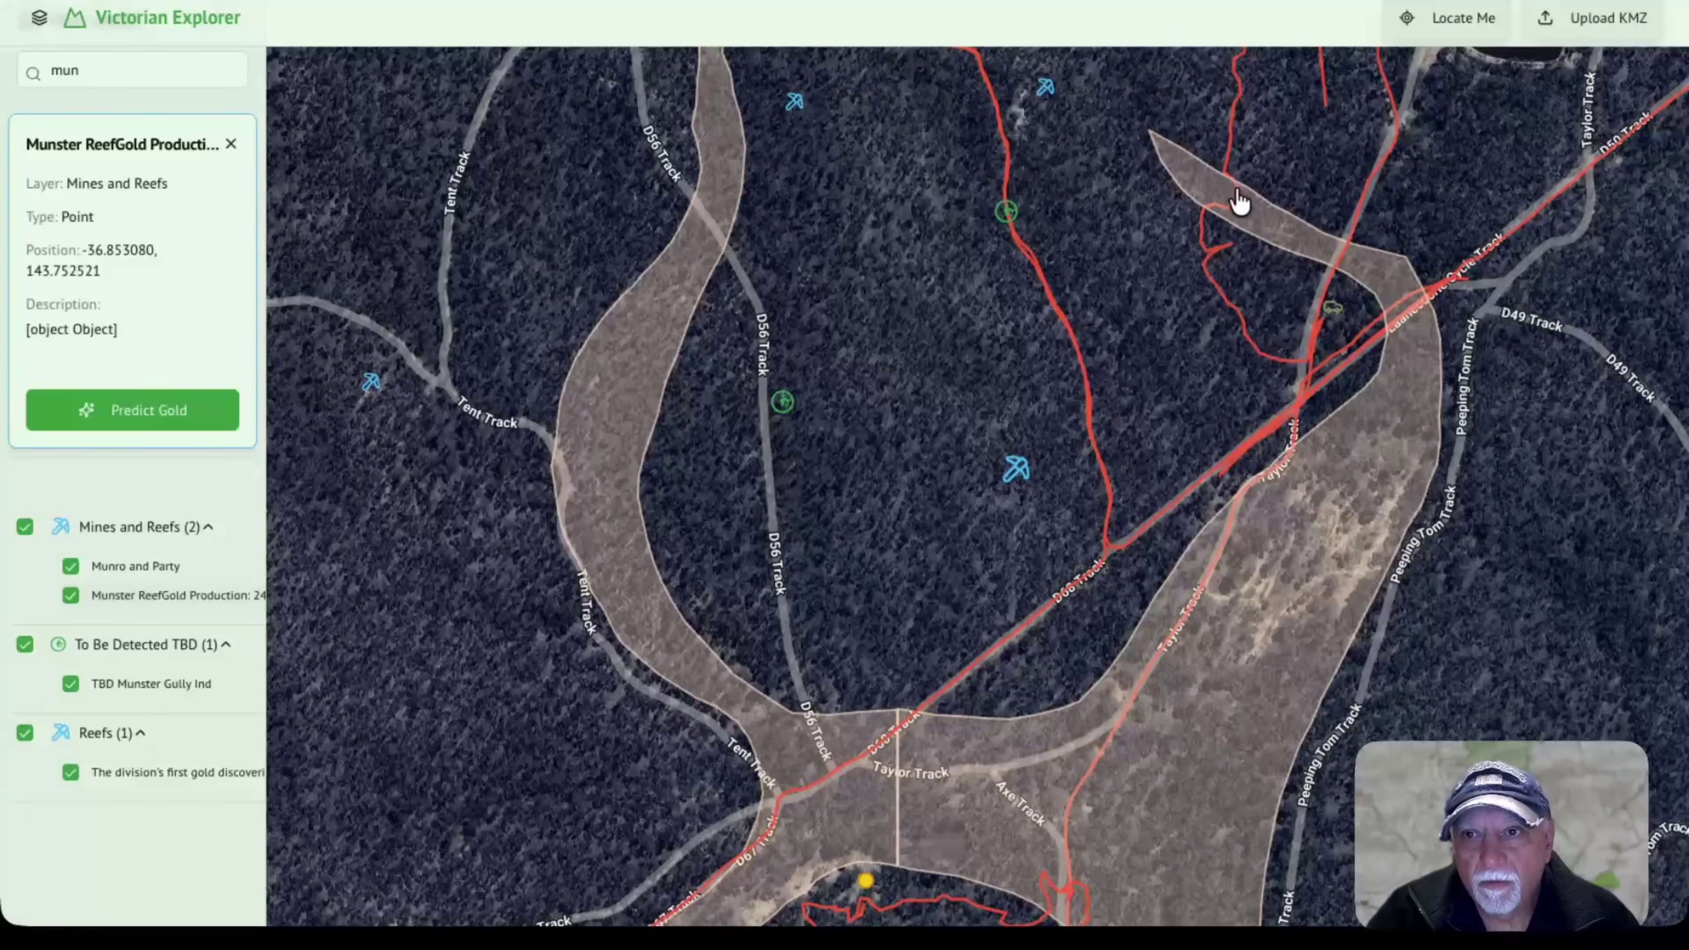
pyautogui.moveTo(1105, 586); pyautogui.dragTo(1117, 414)
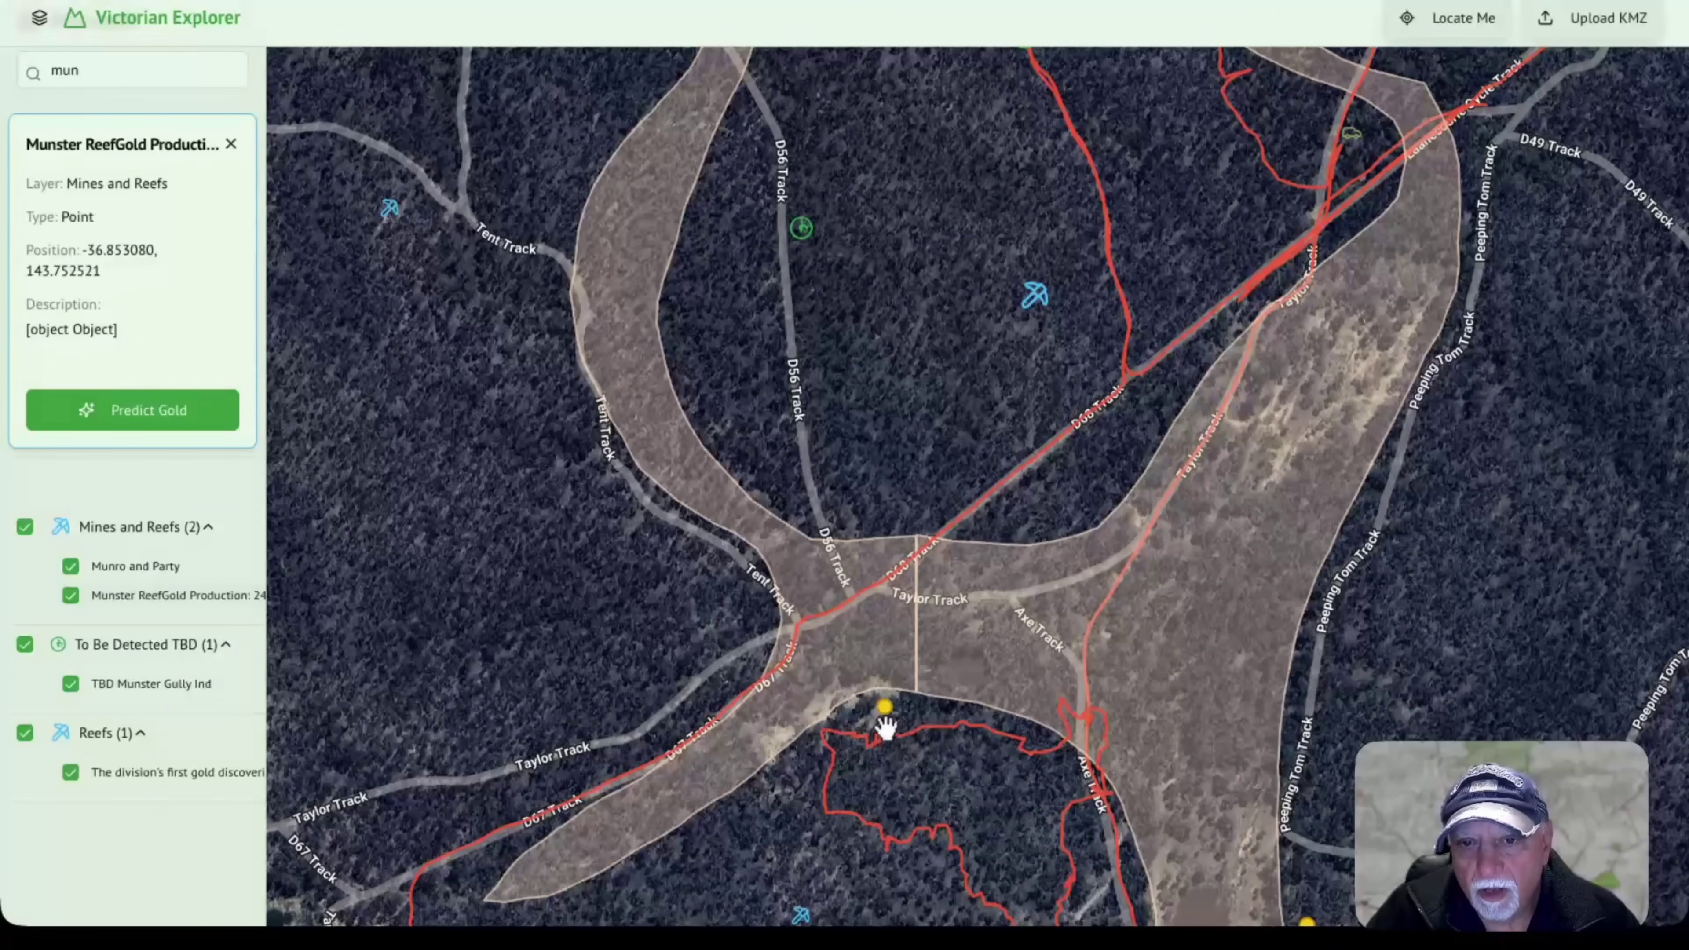
pyautogui.moveTo(939, 746)
pyautogui.mouseDown()
pyautogui.moveTo(958, 677)
pyautogui.moveTo(954, 743)
pyautogui.mouseUp()
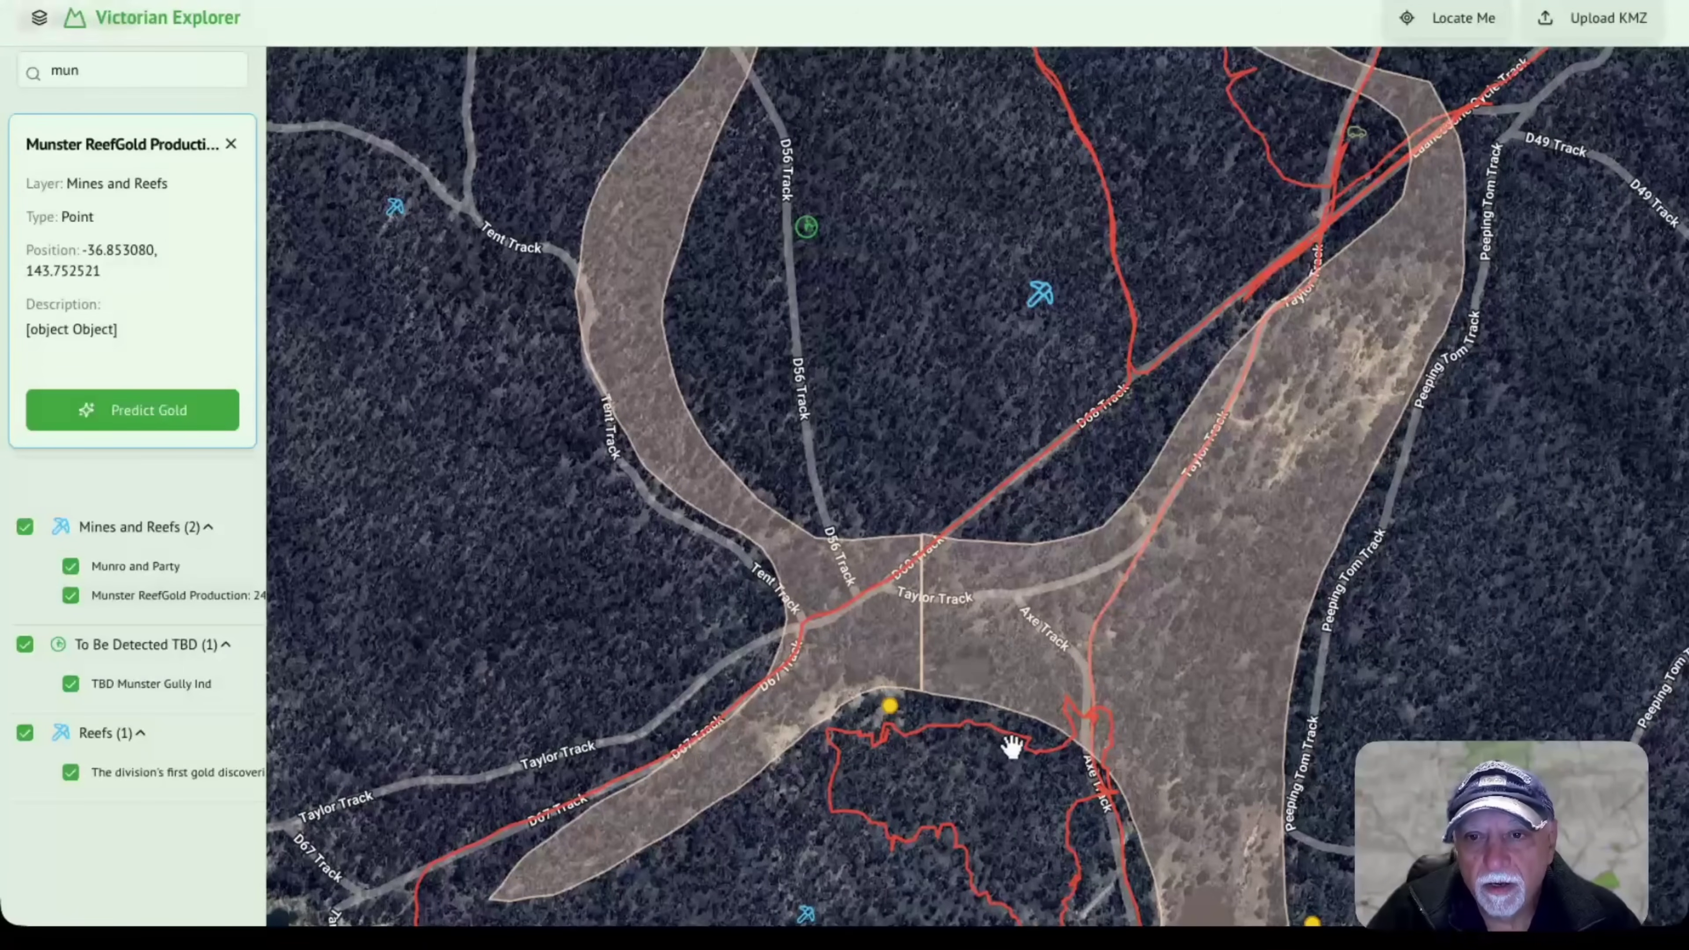
pyautogui.moveTo(1016, 602); pyautogui.dragTo(1013, 691)
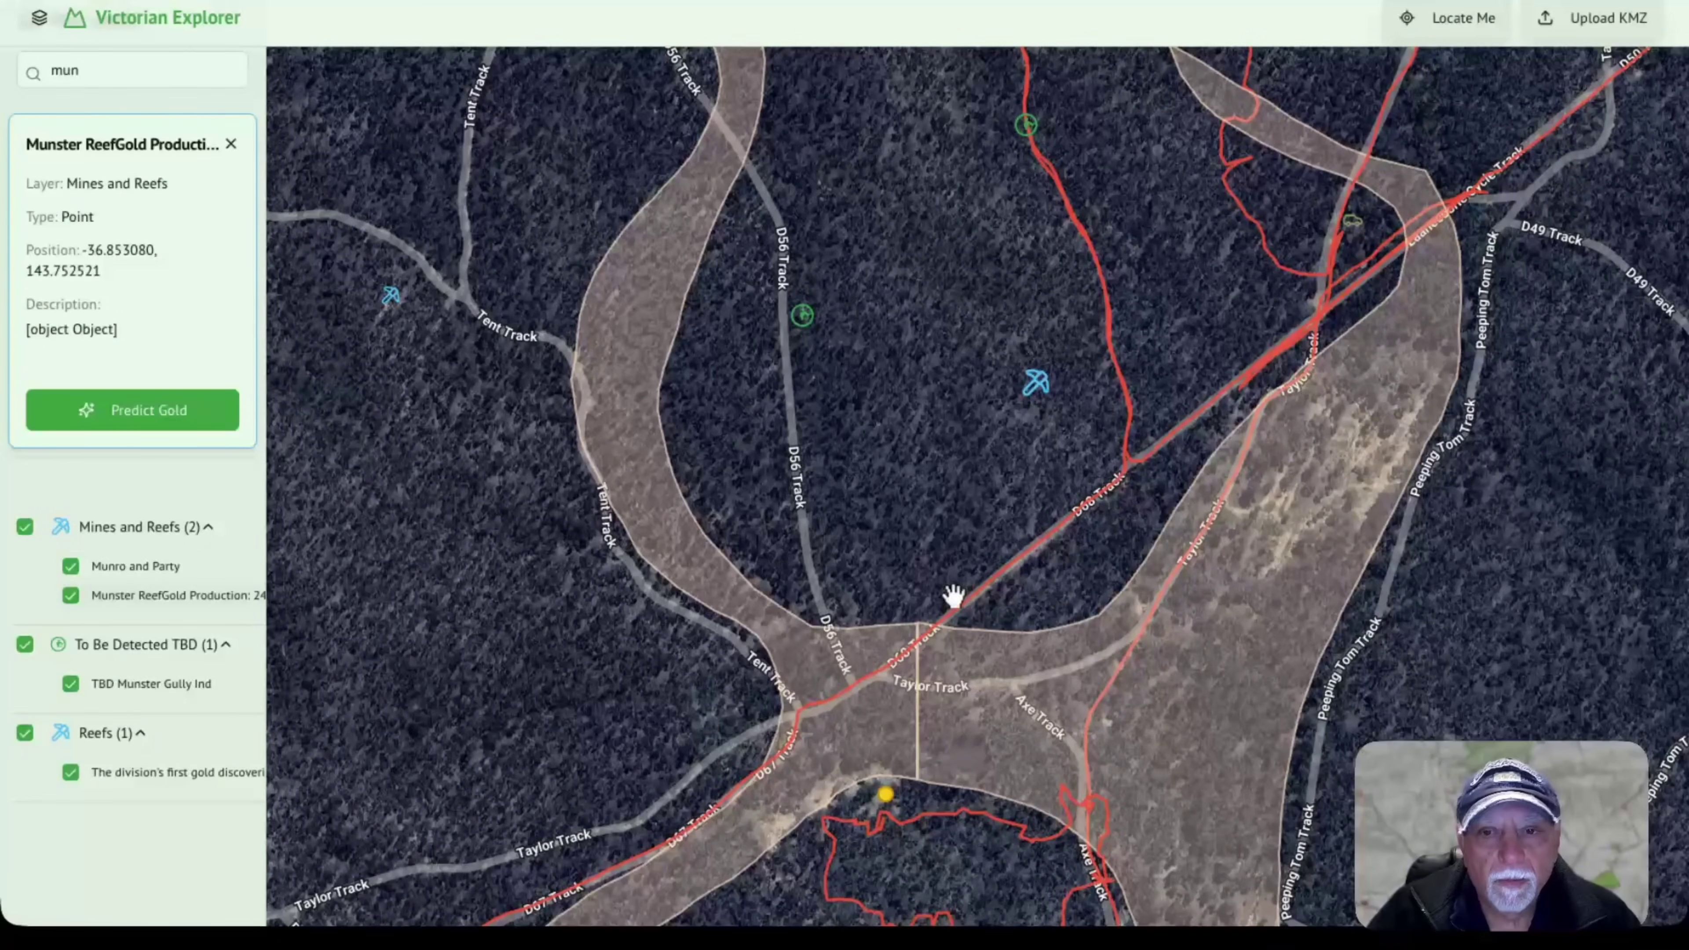
pyautogui.moveTo(1290, 499); pyautogui.dragTo(1237, 549)
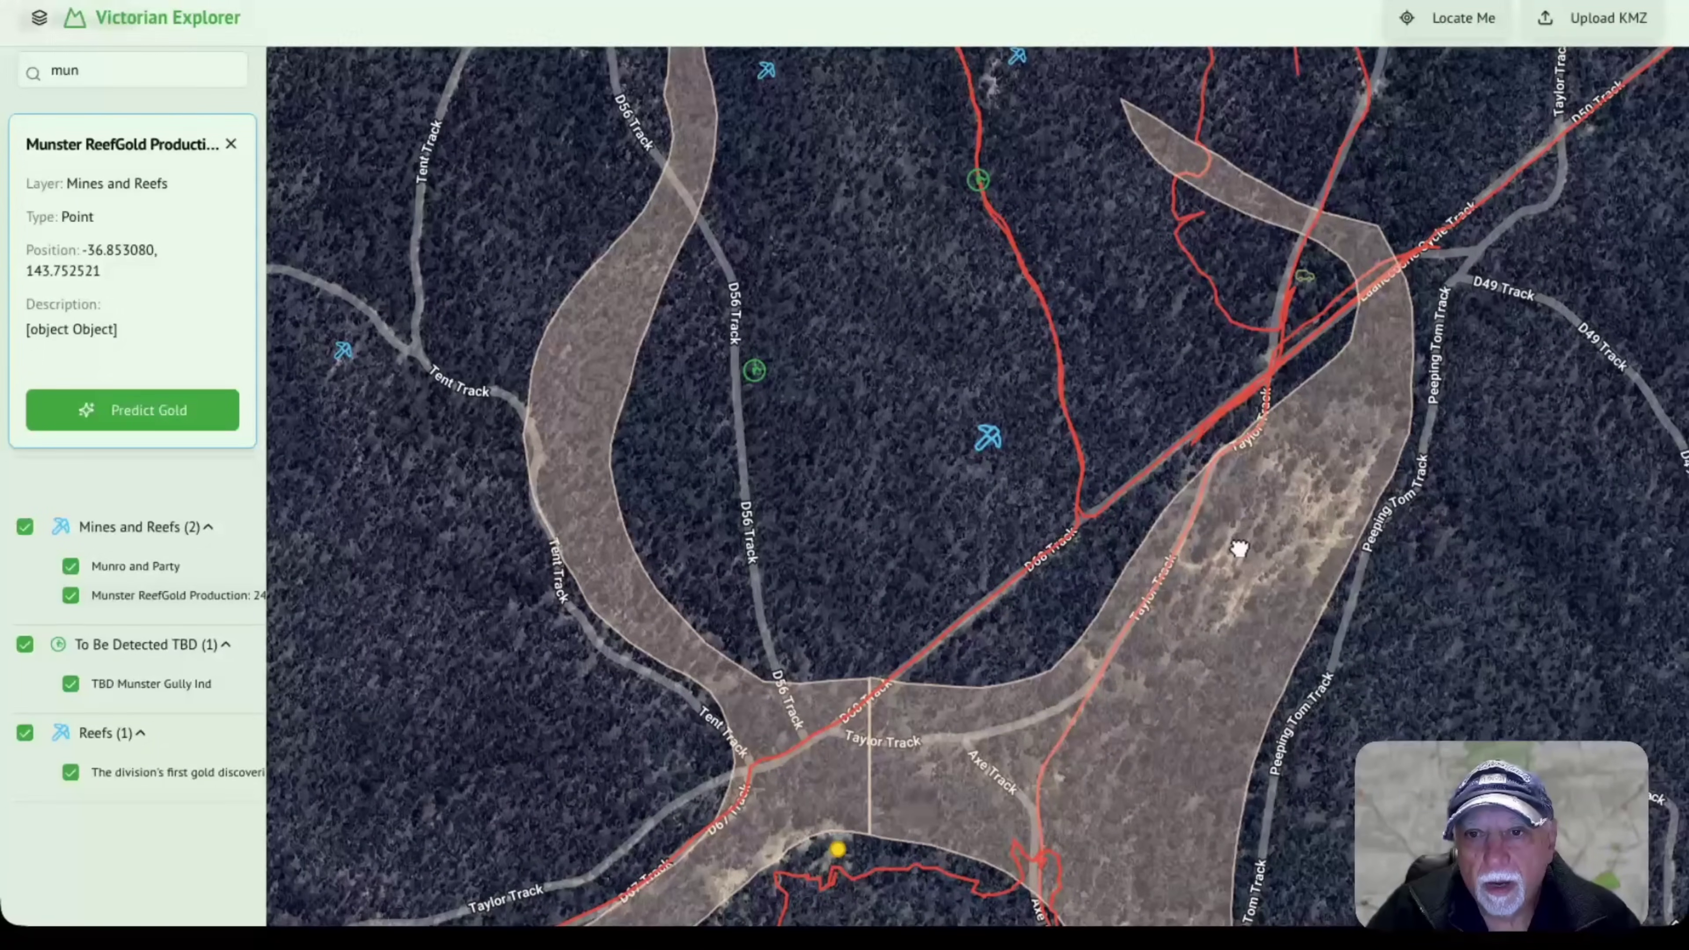
pyautogui.moveTo(1114, 452); pyautogui.dragTo(1123, 549)
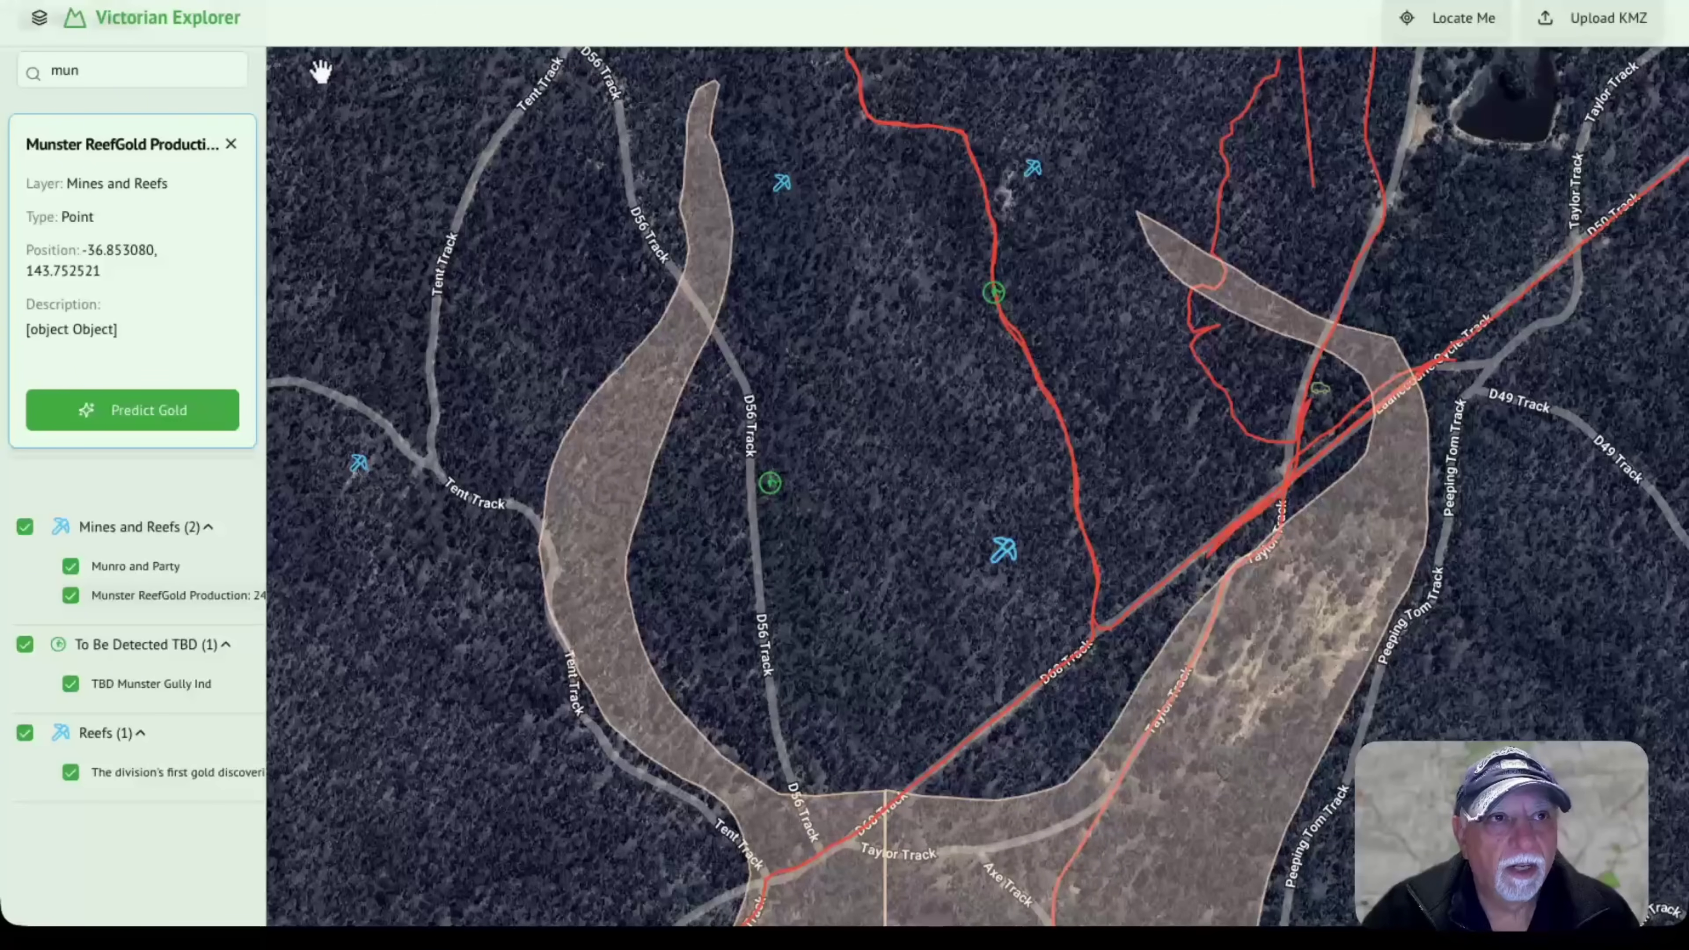
# Step: Clear the layer search and select the Leicester Reef marker north of Munster Reef on the map
pyautogui.moveTo(109, 70); pyautogui.dragTo(48, 71)
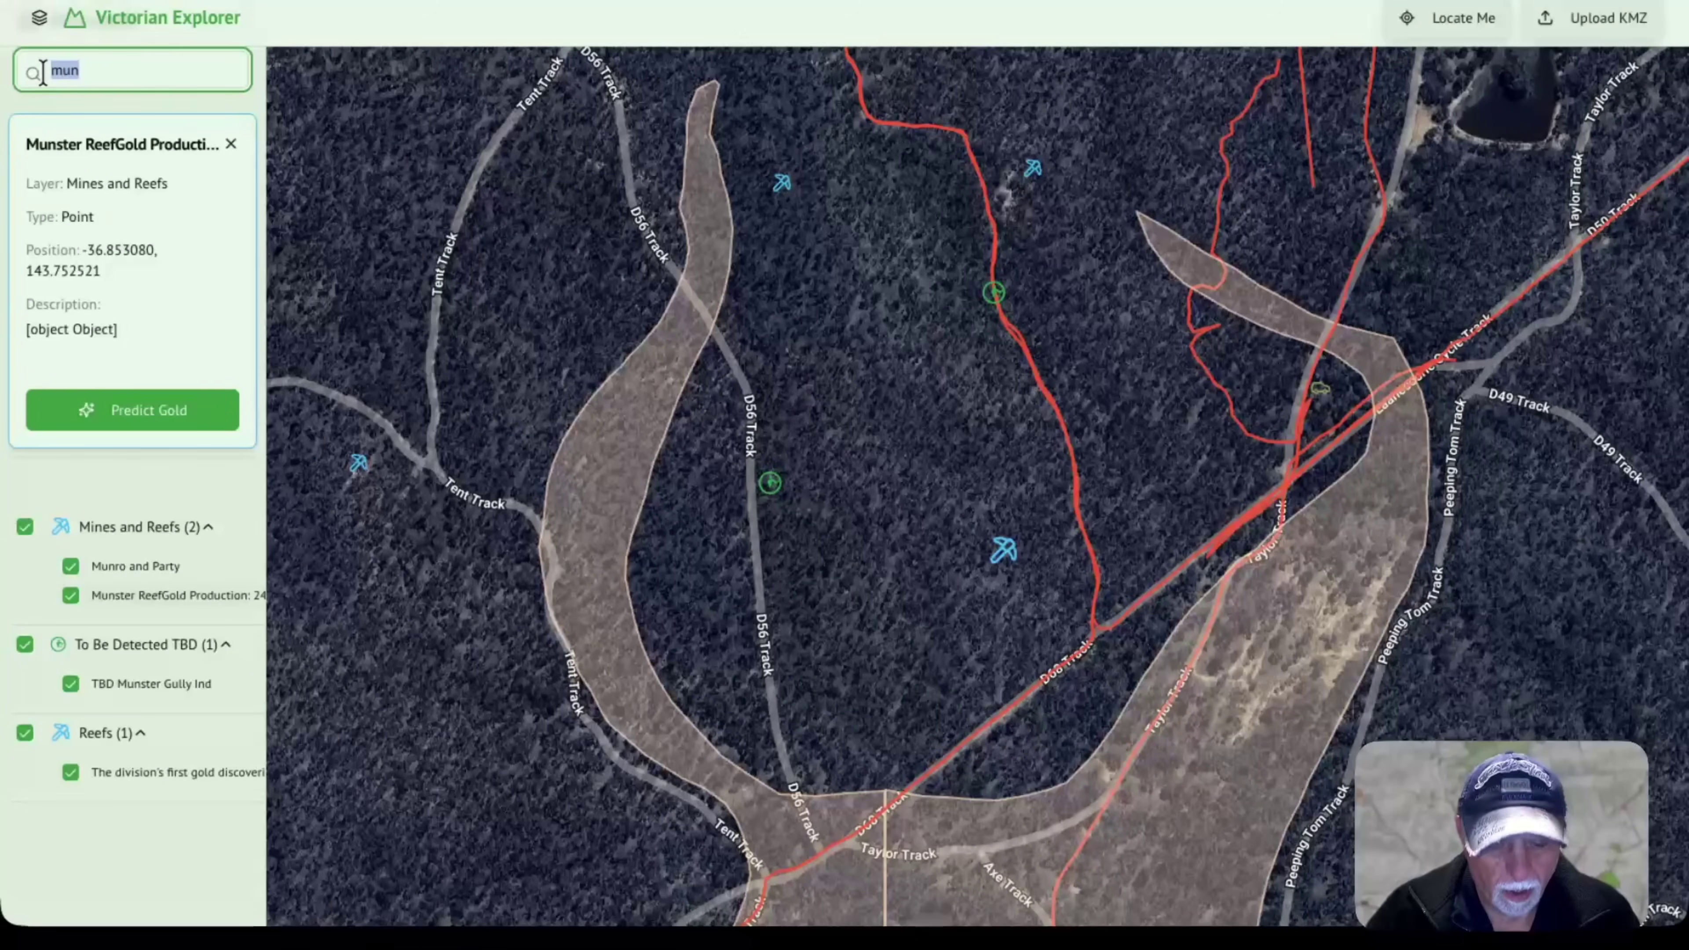
pyautogui.press('BackSpace')
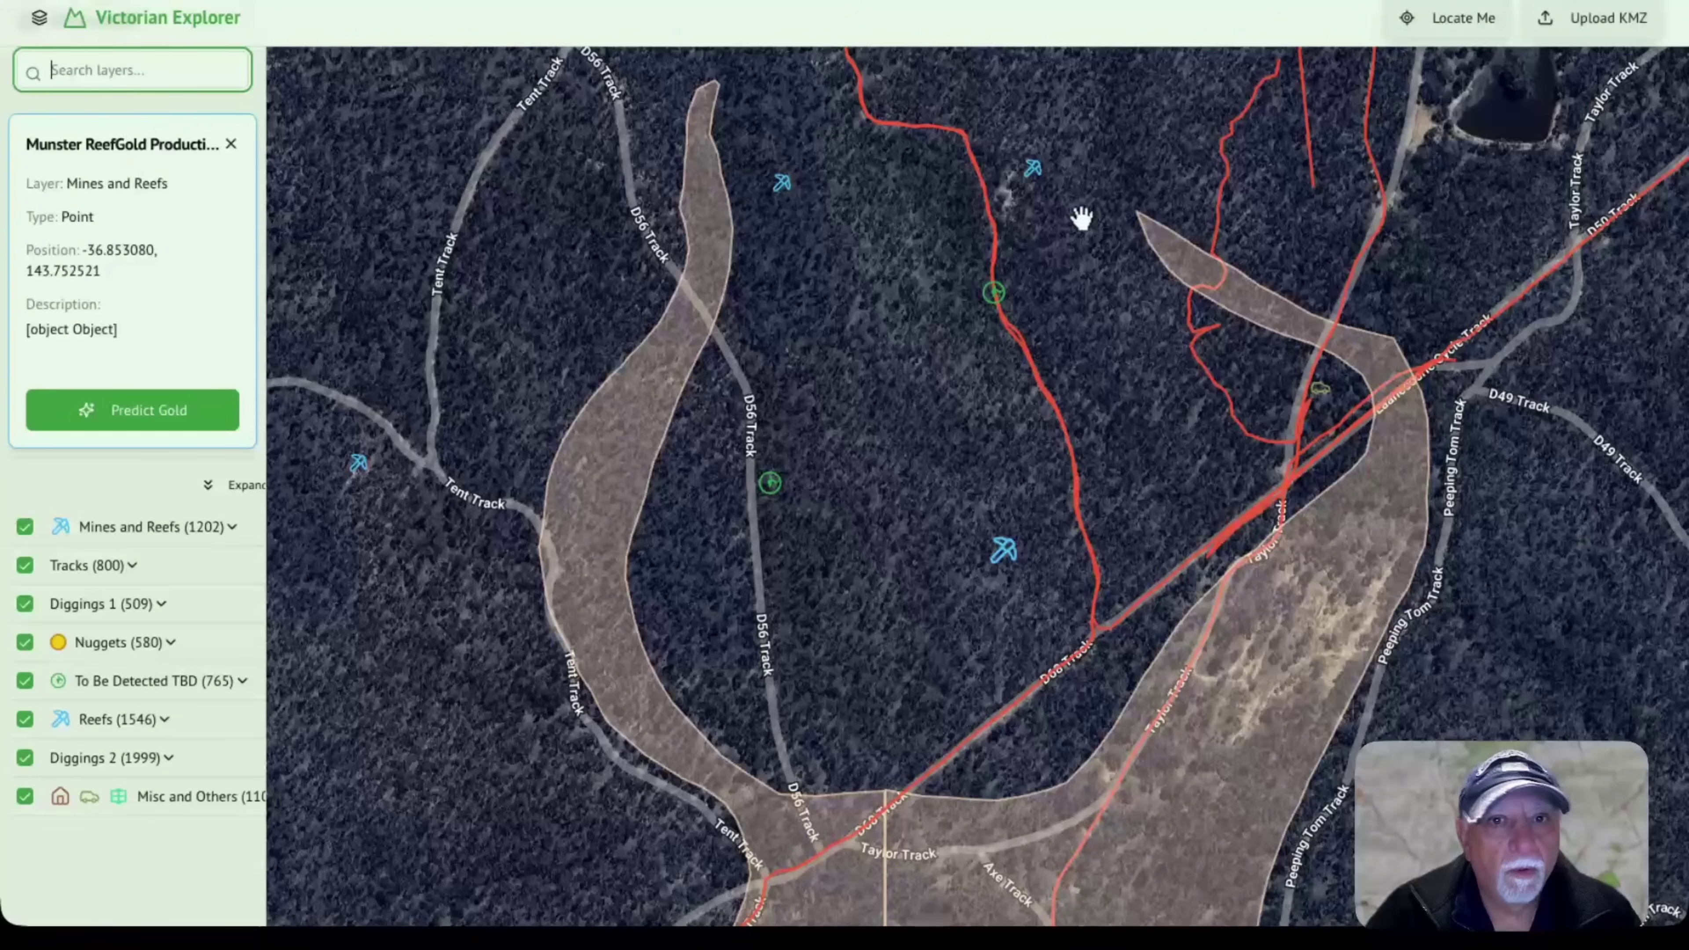
pyautogui.click(1034, 181)
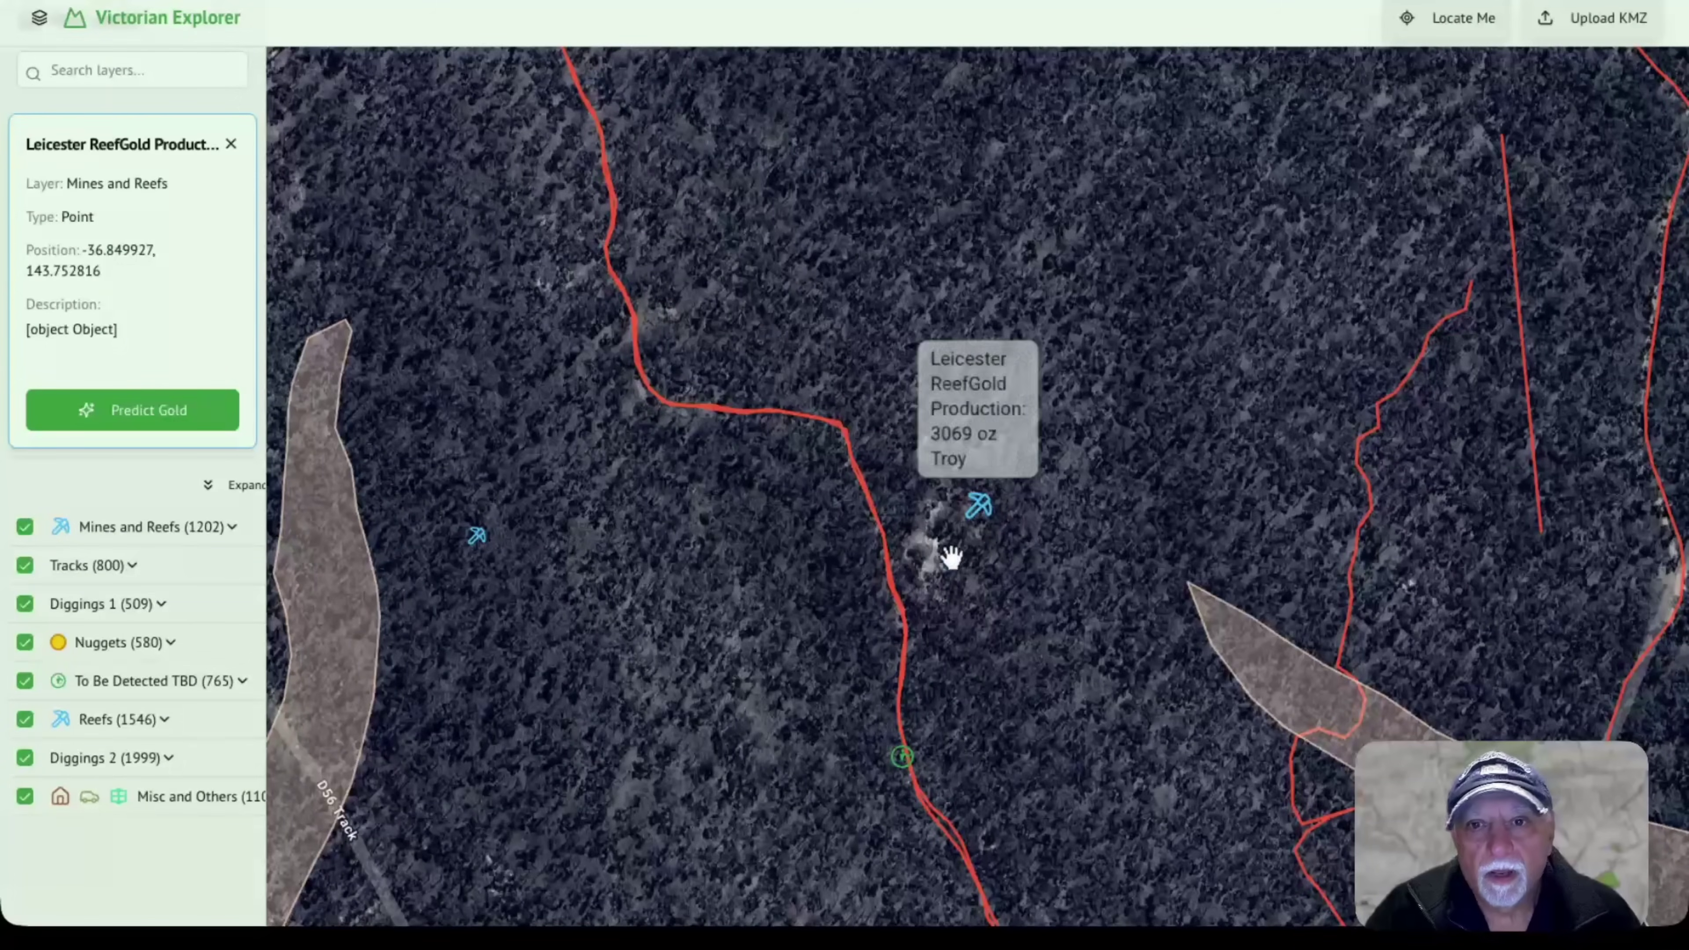
# Step: Run the gold prediction for Leicester Reef and move the Gold Prediction window clear of the target circles on the map
pyautogui.click(165, 411)
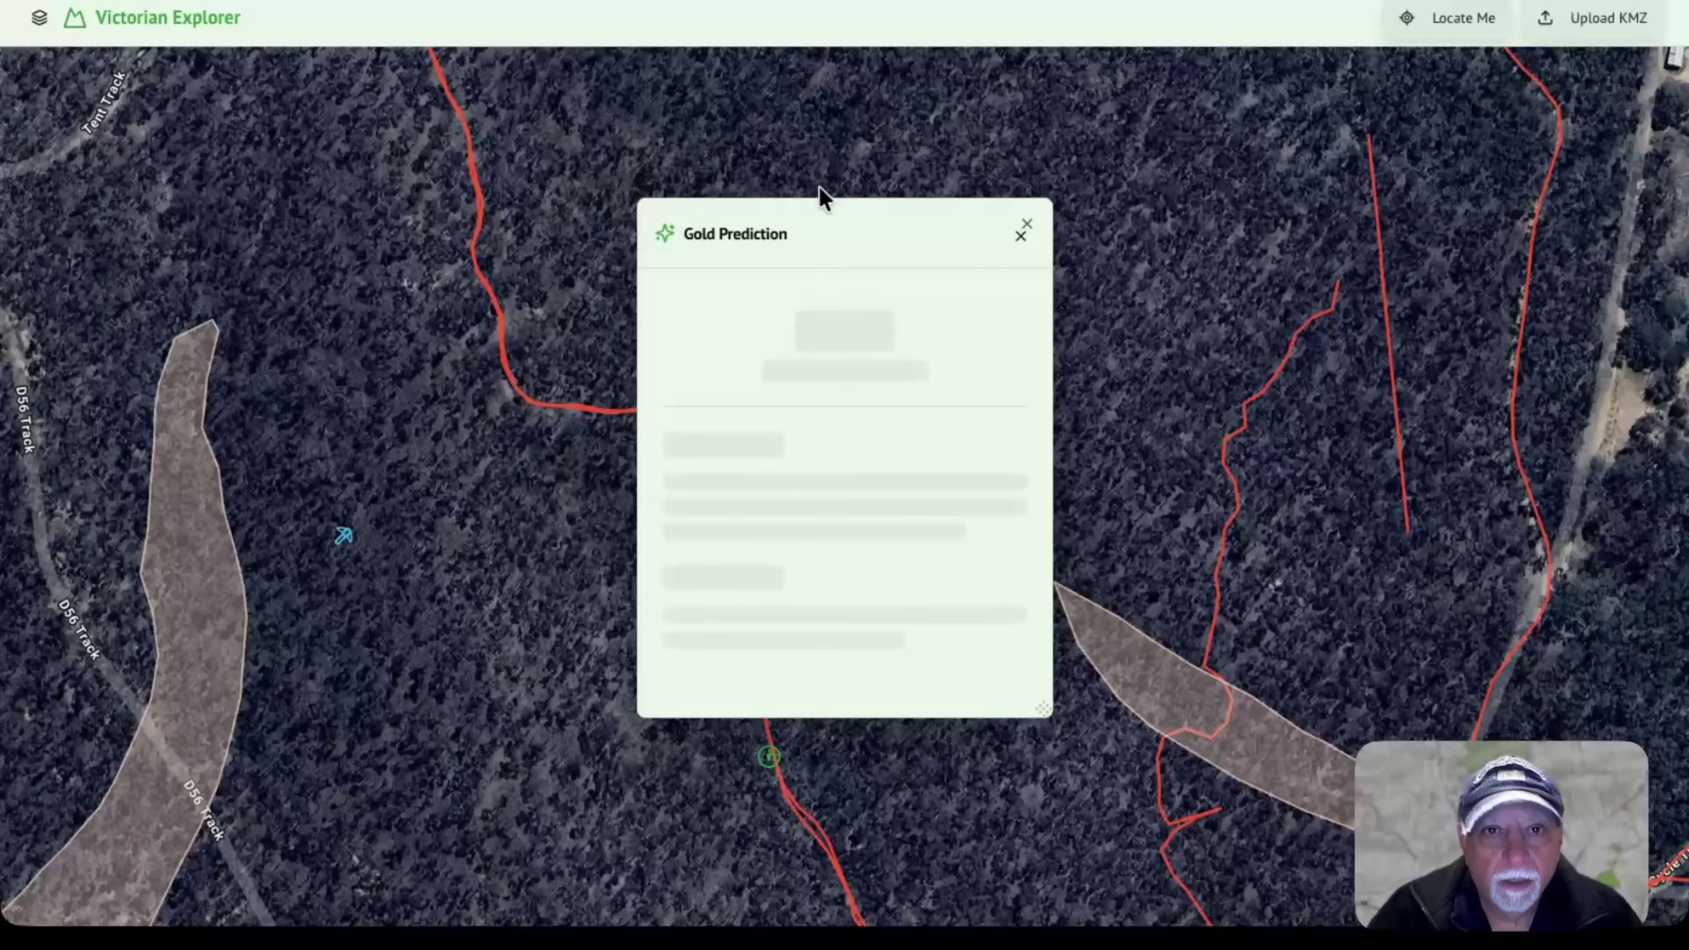
pyautogui.moveTo(849, 223); pyautogui.dragTo(400, 195)
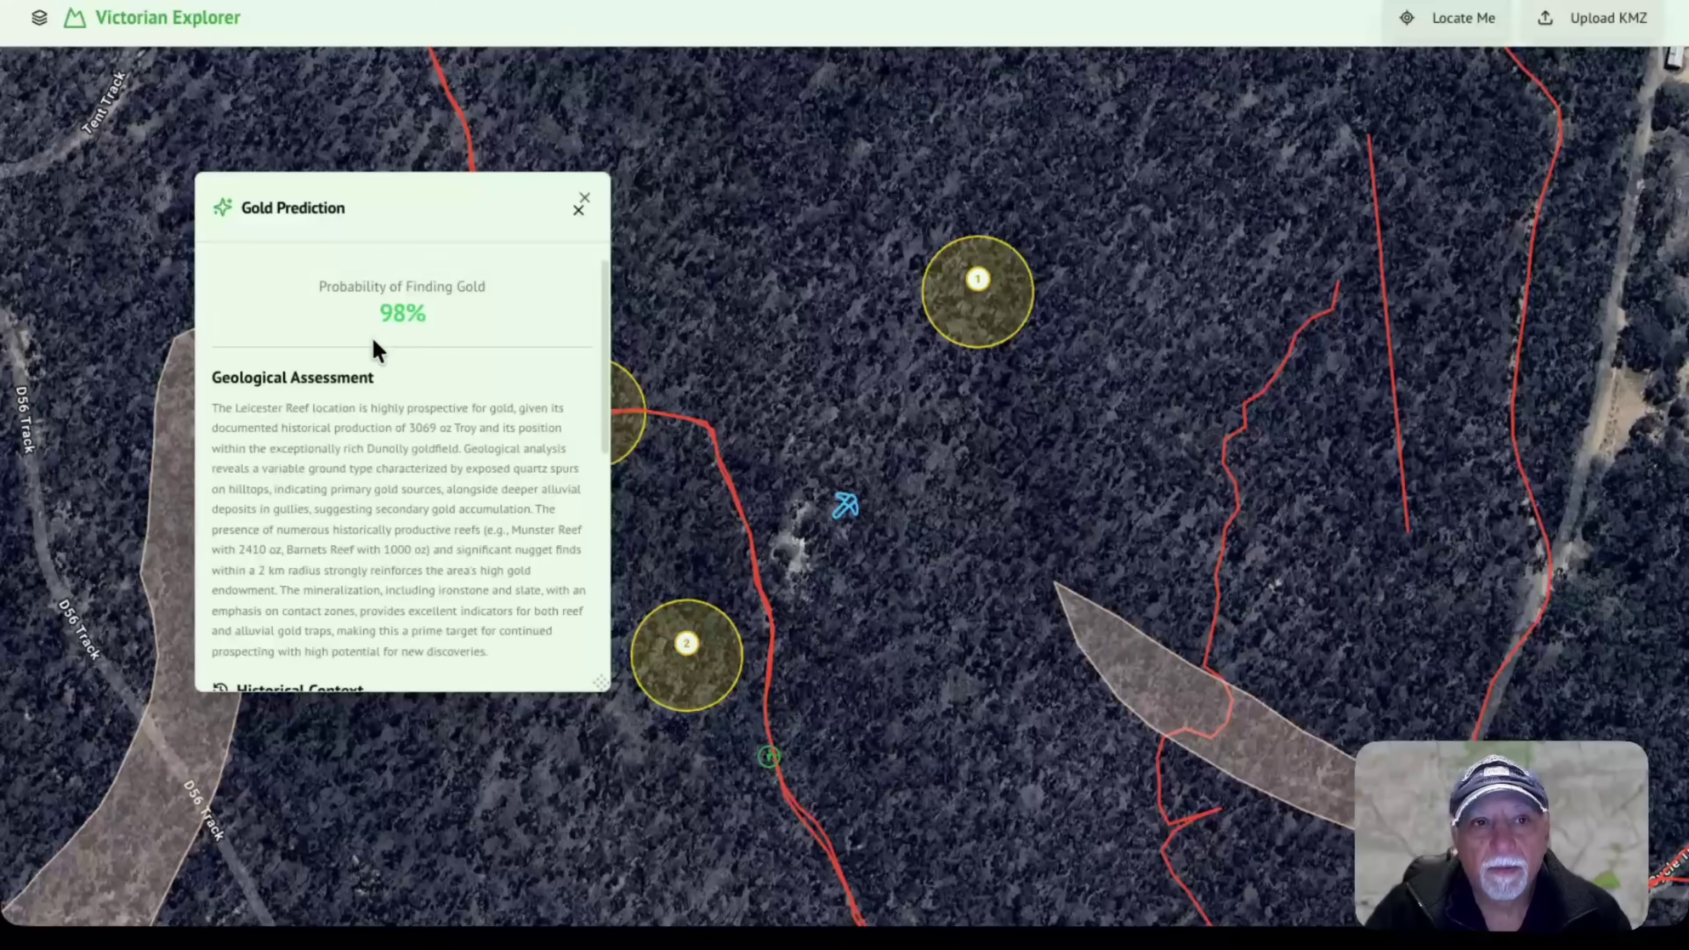
pyautogui.moveTo(347, 180); pyautogui.dragTo(219, 72)
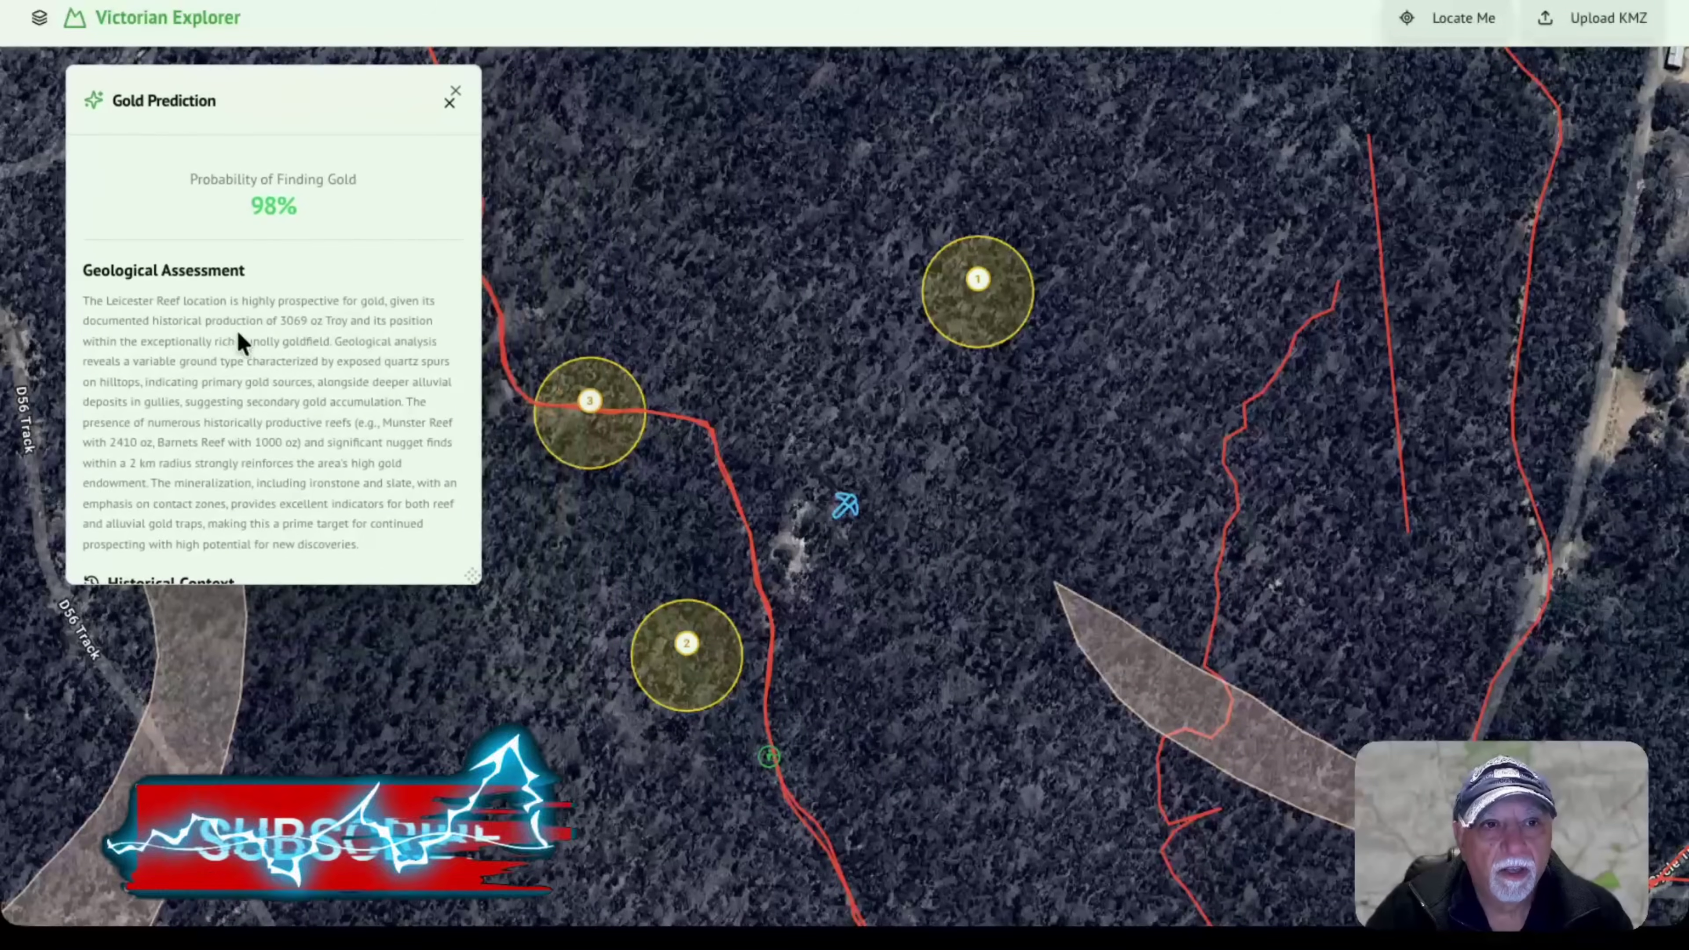
# Step: Enlarge the Gold Prediction window, read Leicester Reef's geological assessment, historical context and target areas, and close the report
pyautogui.moveTo(472, 575); pyautogui.dragTo(473, 686)
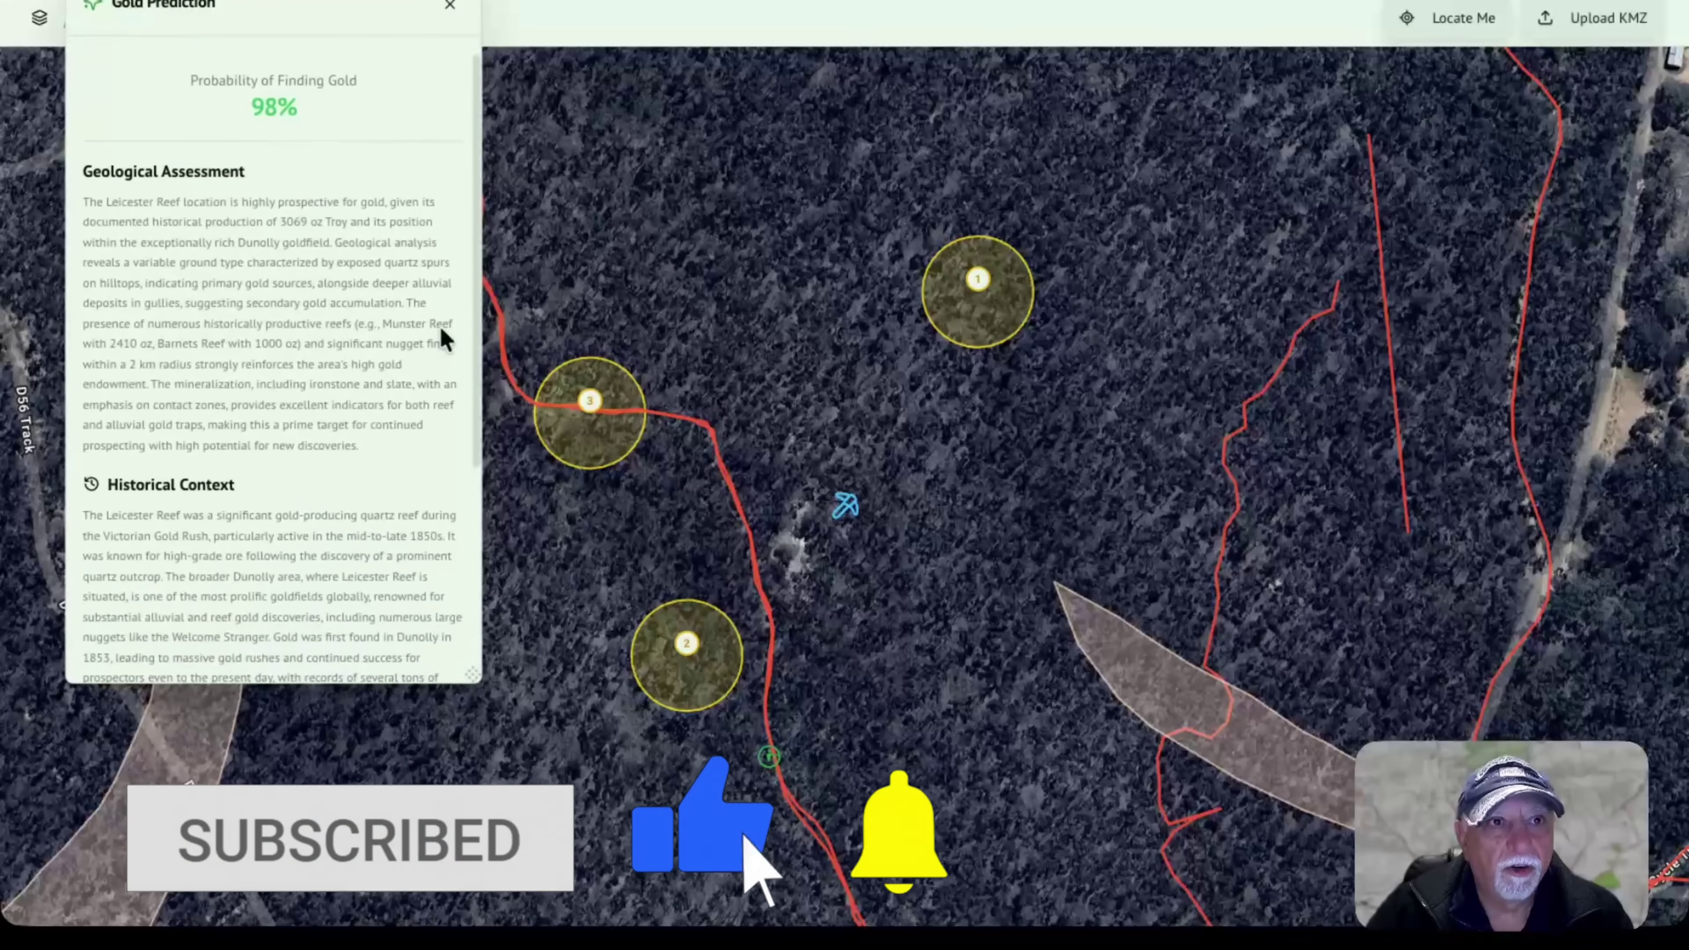
pyautogui.moveTo(355, 8); pyautogui.dragTo(351, 104)
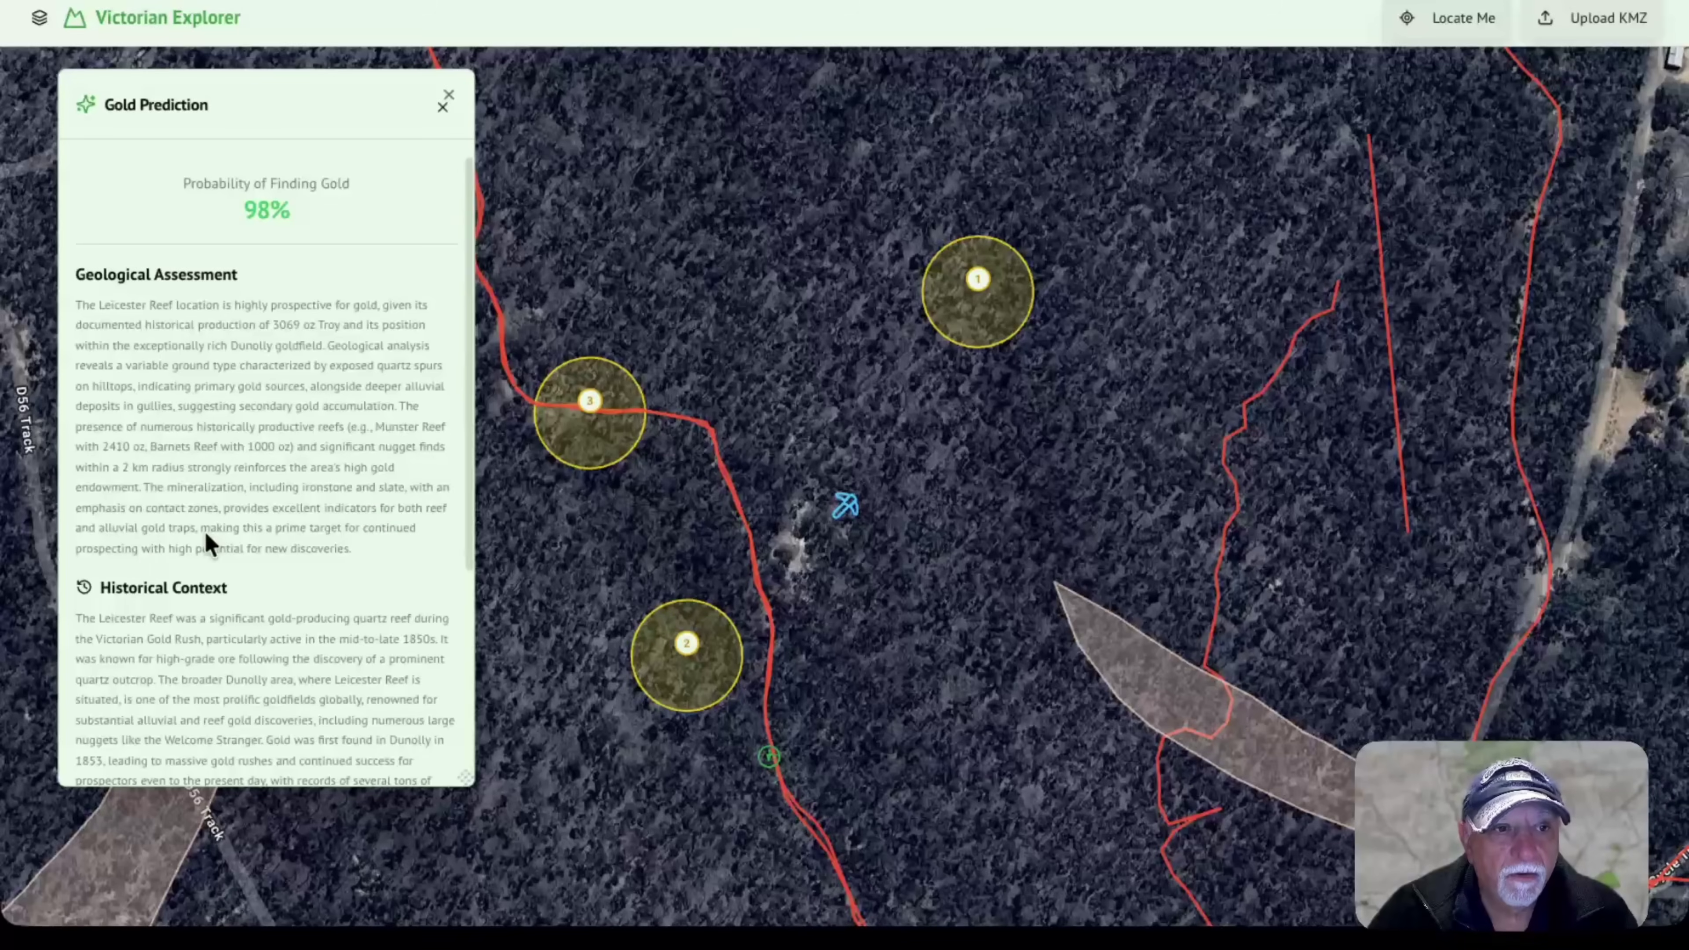
pyautogui.scroll(-2, 314, 489)
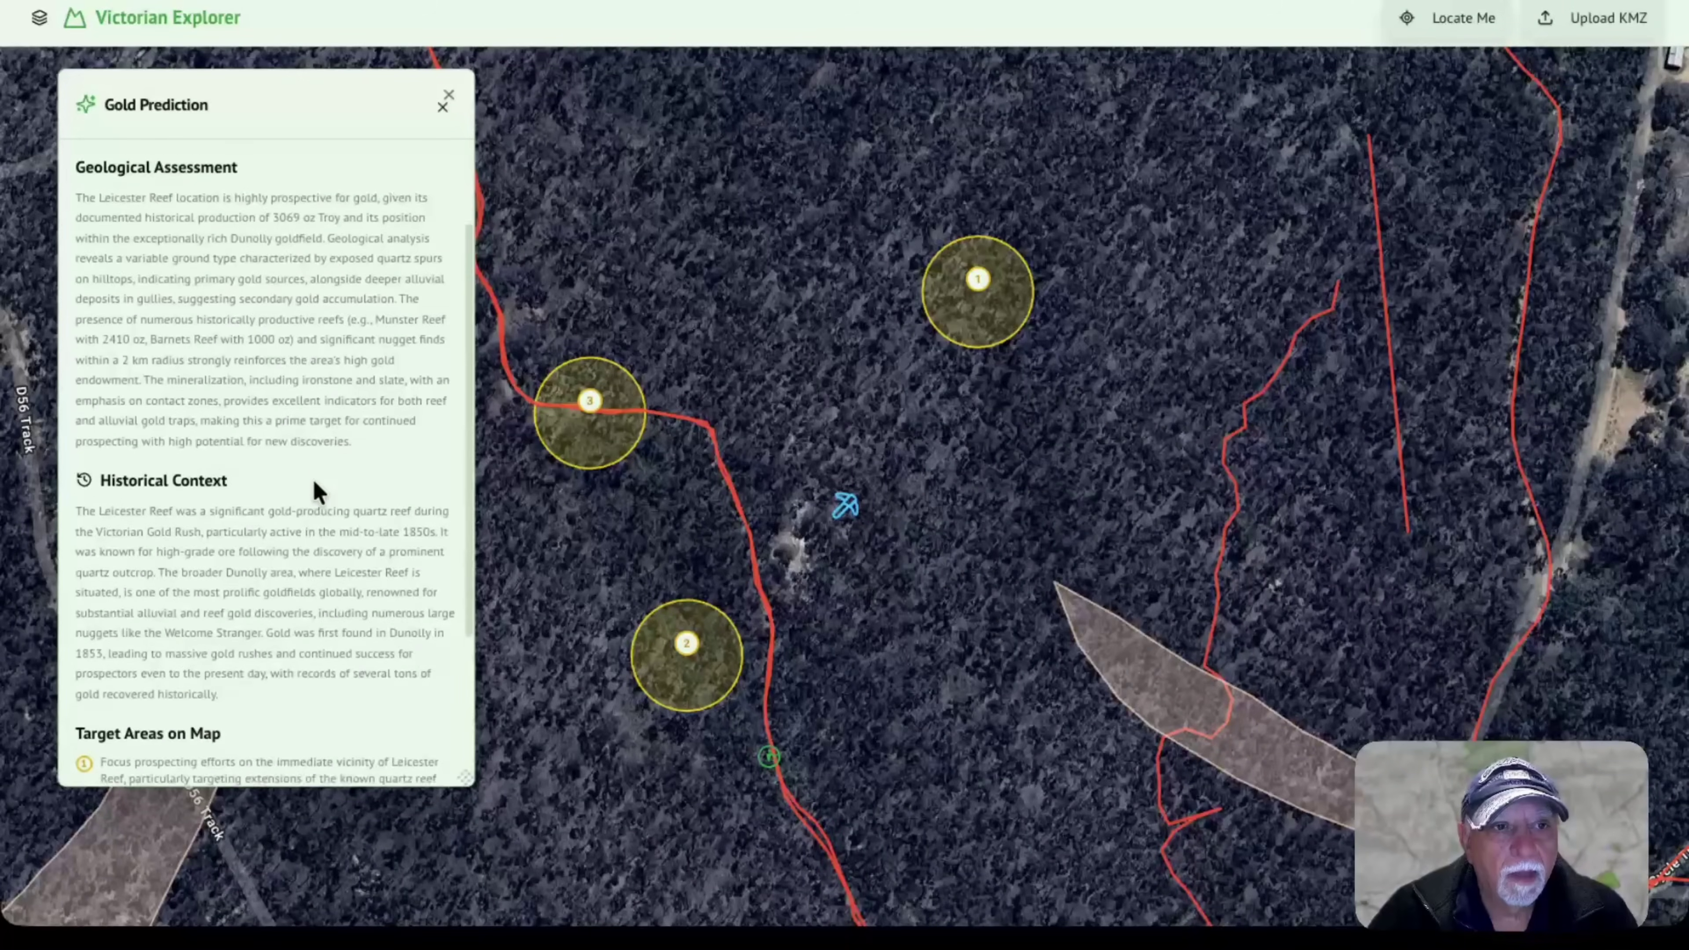
pyautogui.scroll(-1, 315, 489)
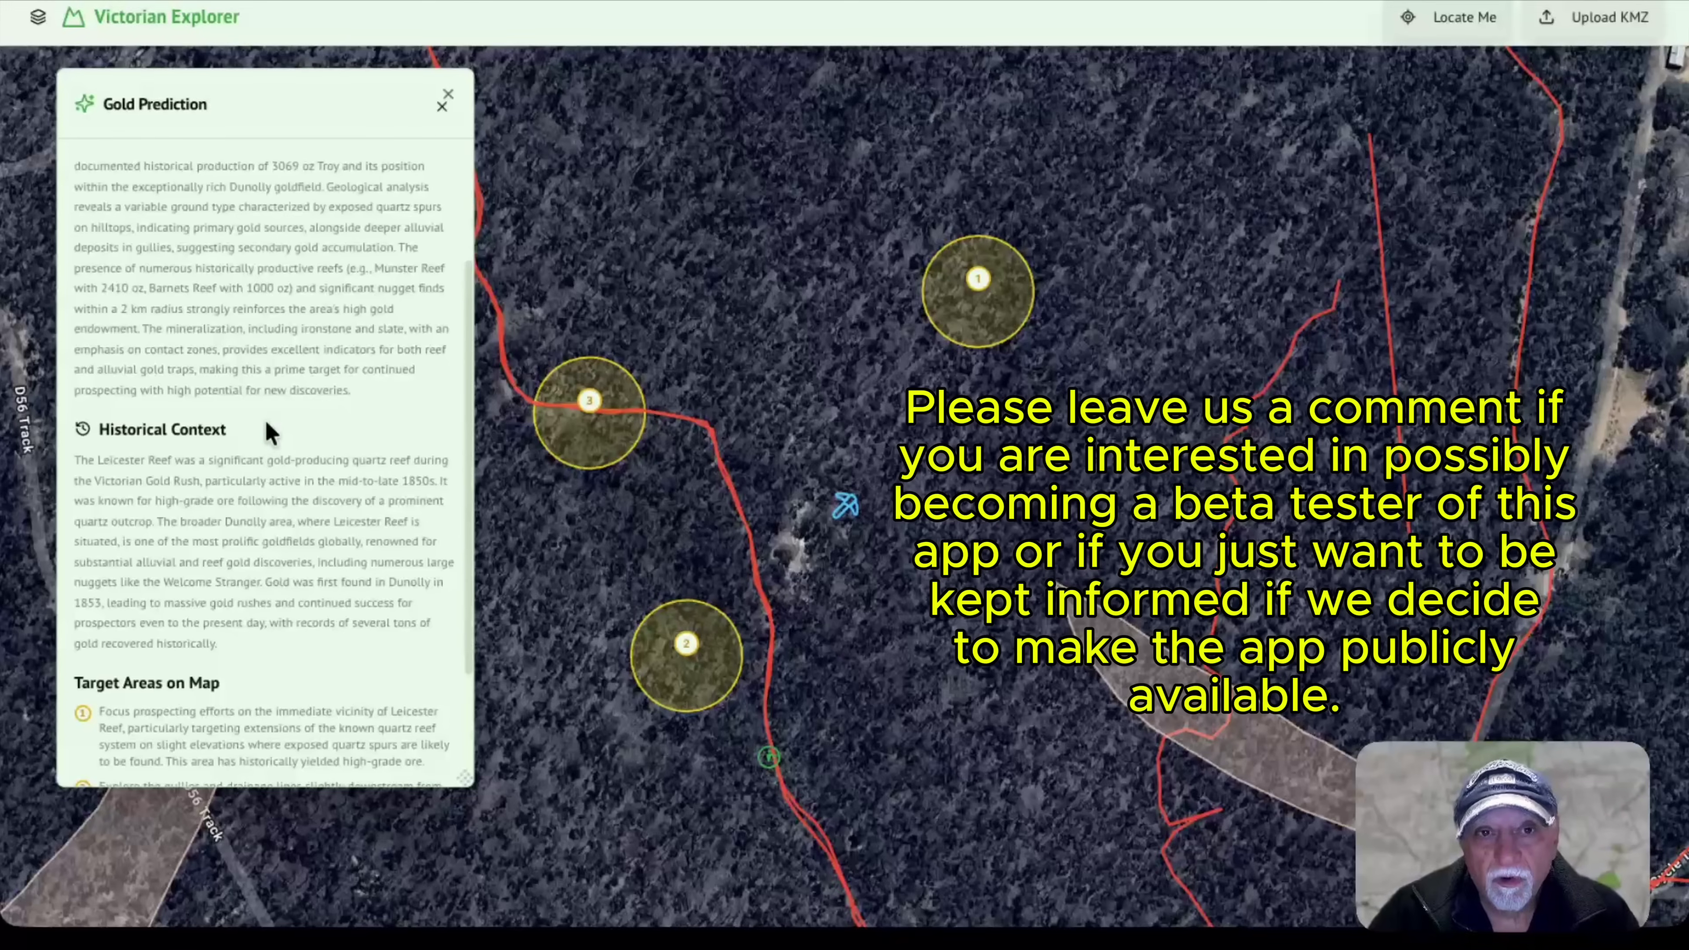
pyautogui.scroll(-3, 278, 418)
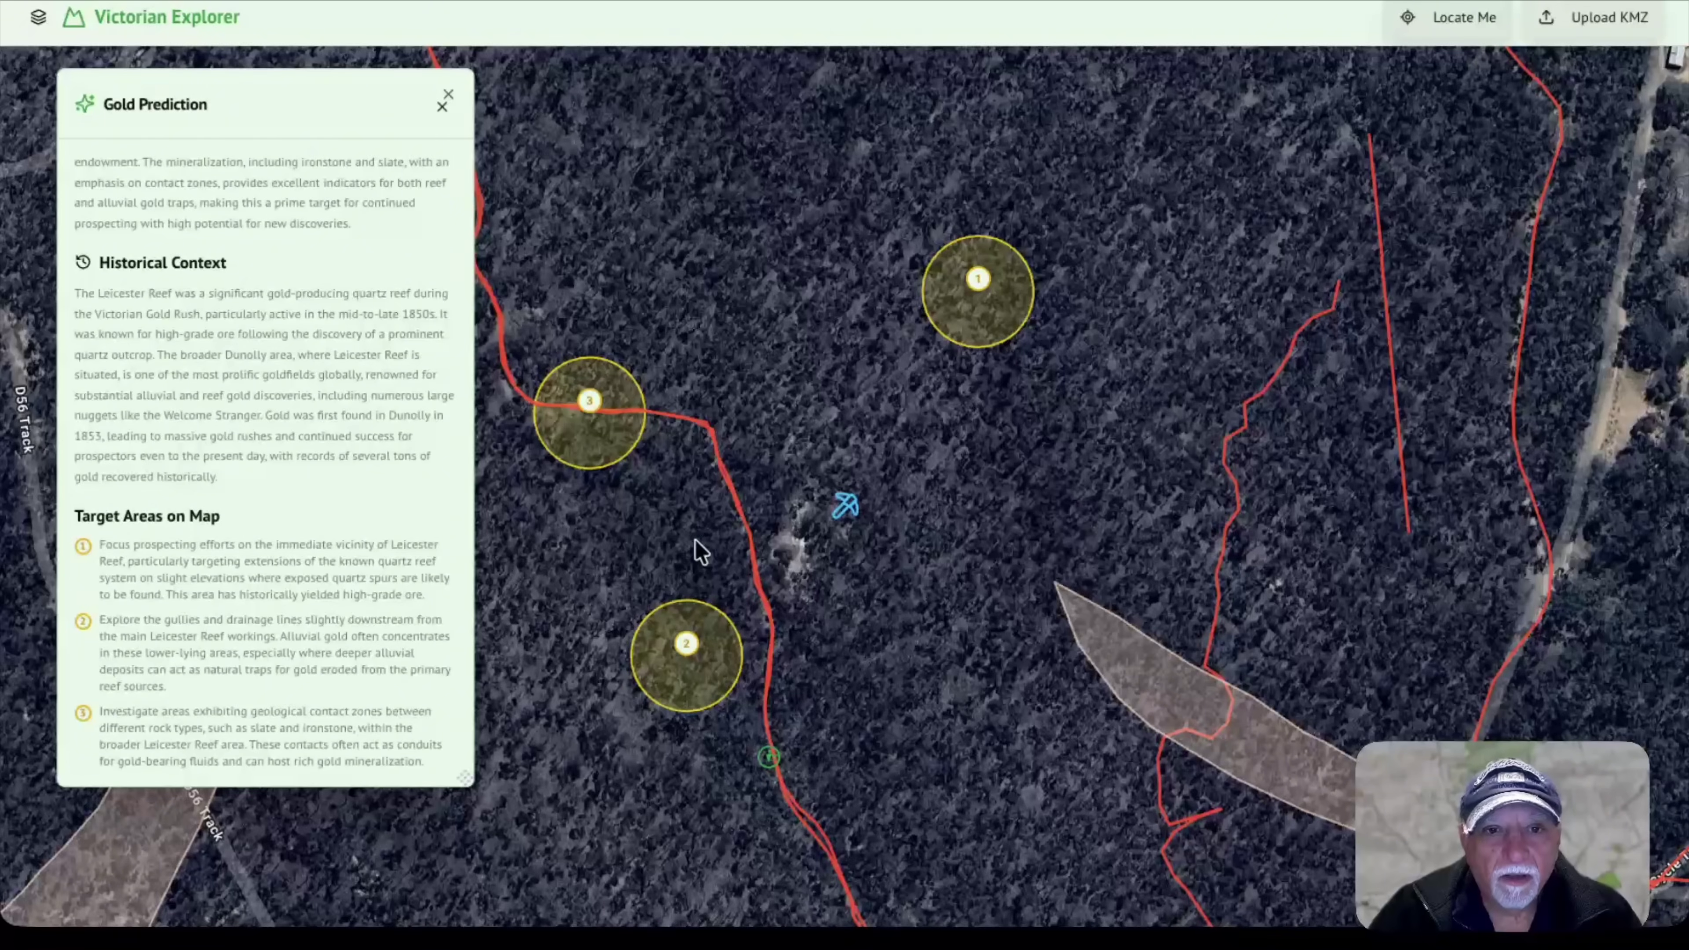
pyautogui.click(439, 110)
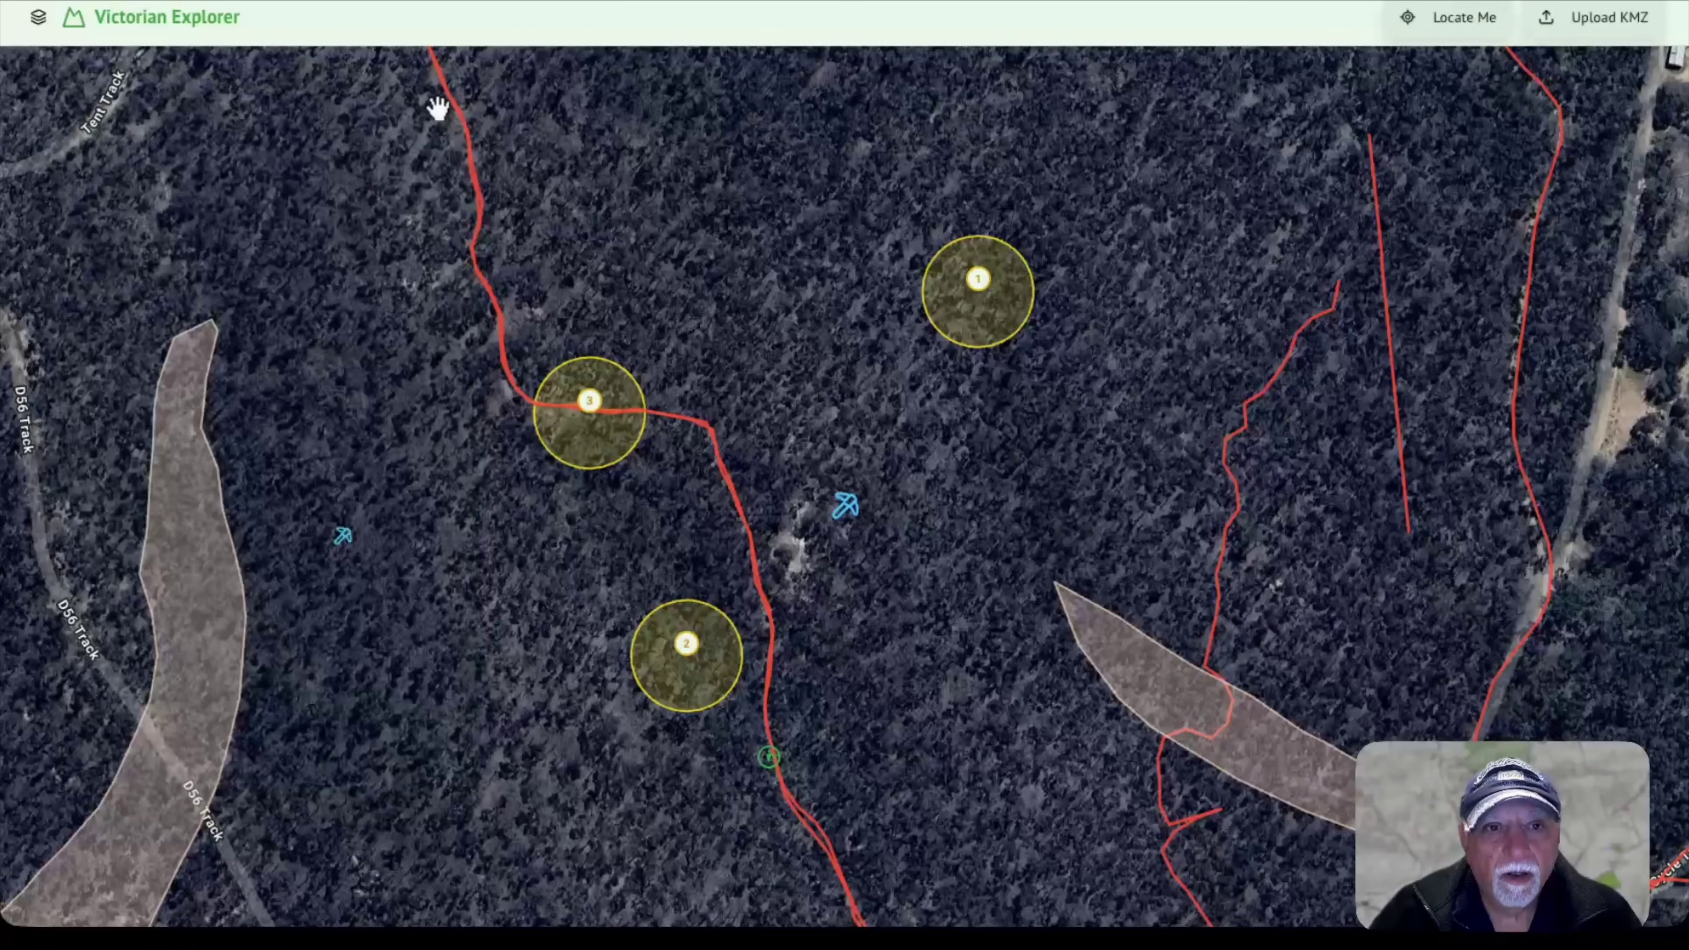
# Step: Run the gold prediction for the Lancashire Reef marker west of Leicester Reef and review its report through the target areas
pyautogui.moveTo(381, 370); pyautogui.dragTo(615, 249)
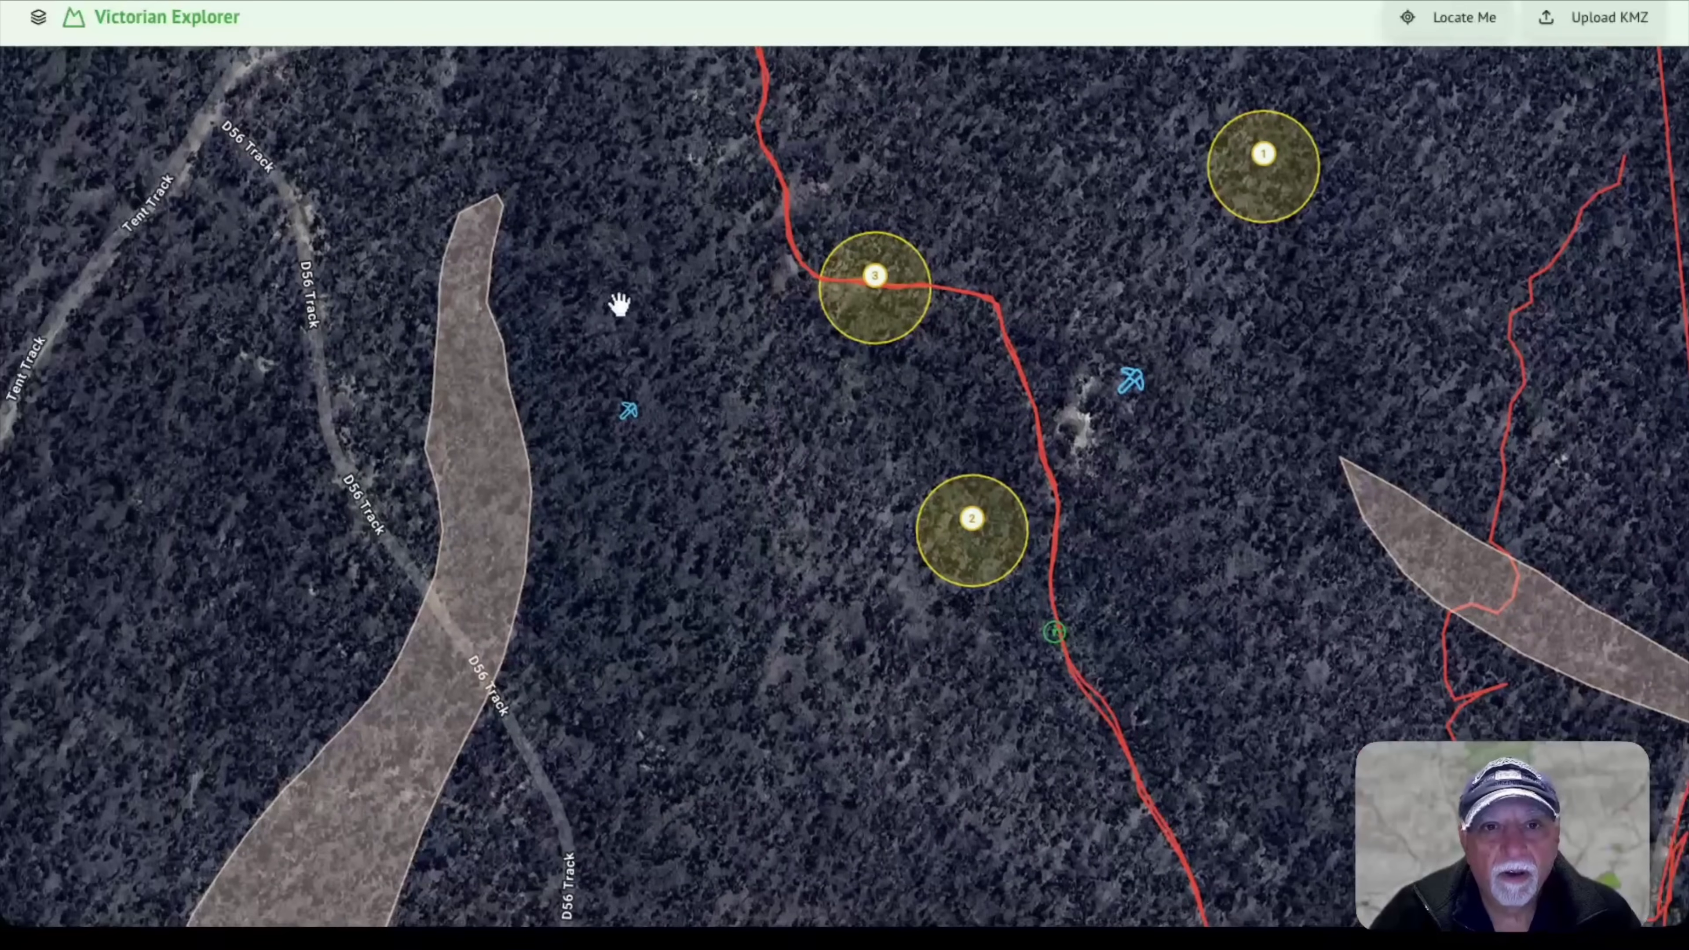
pyautogui.click(630, 411)
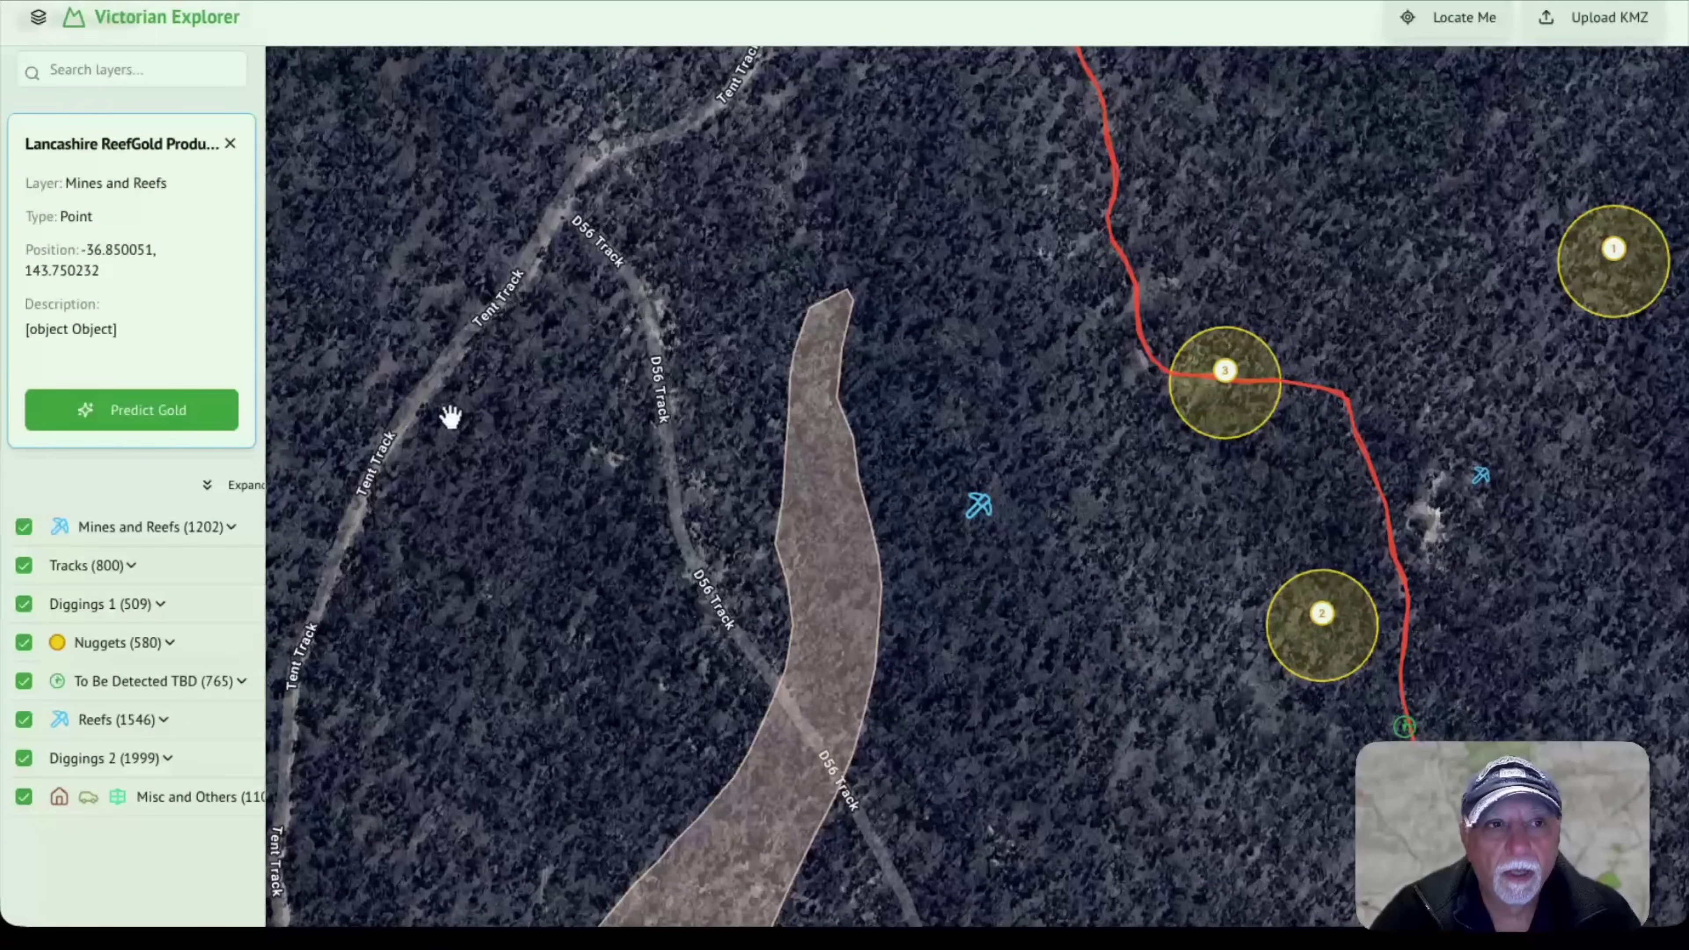
pyautogui.click(214, 423)
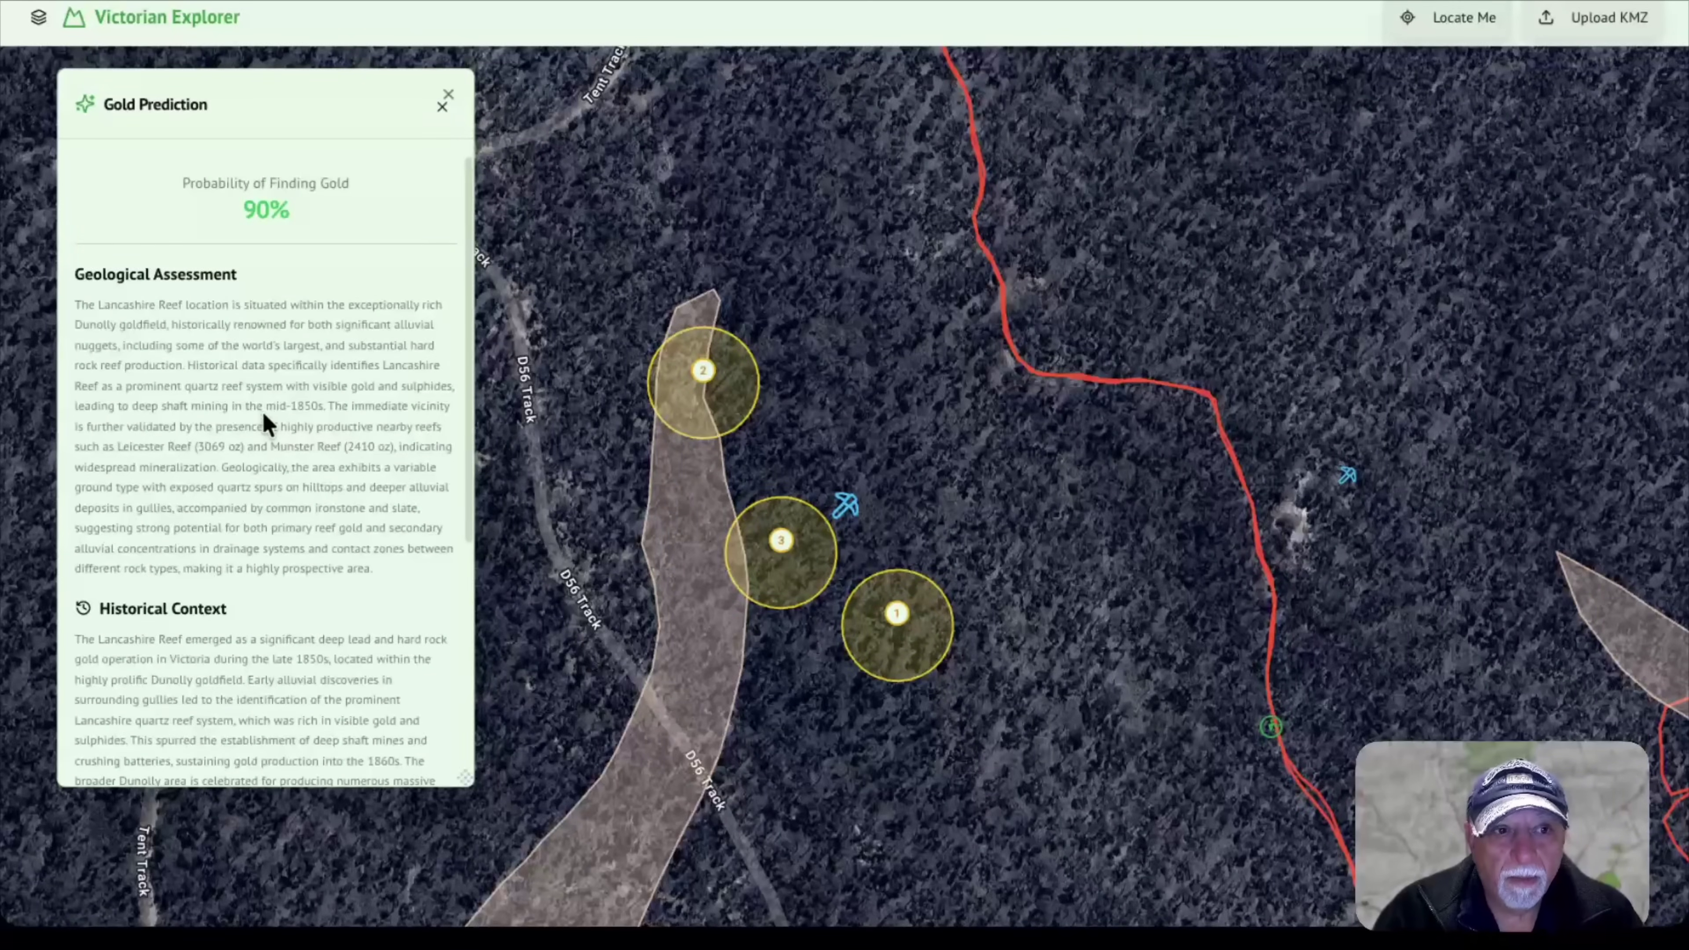
pyautogui.scroll(-5, 267, 419)
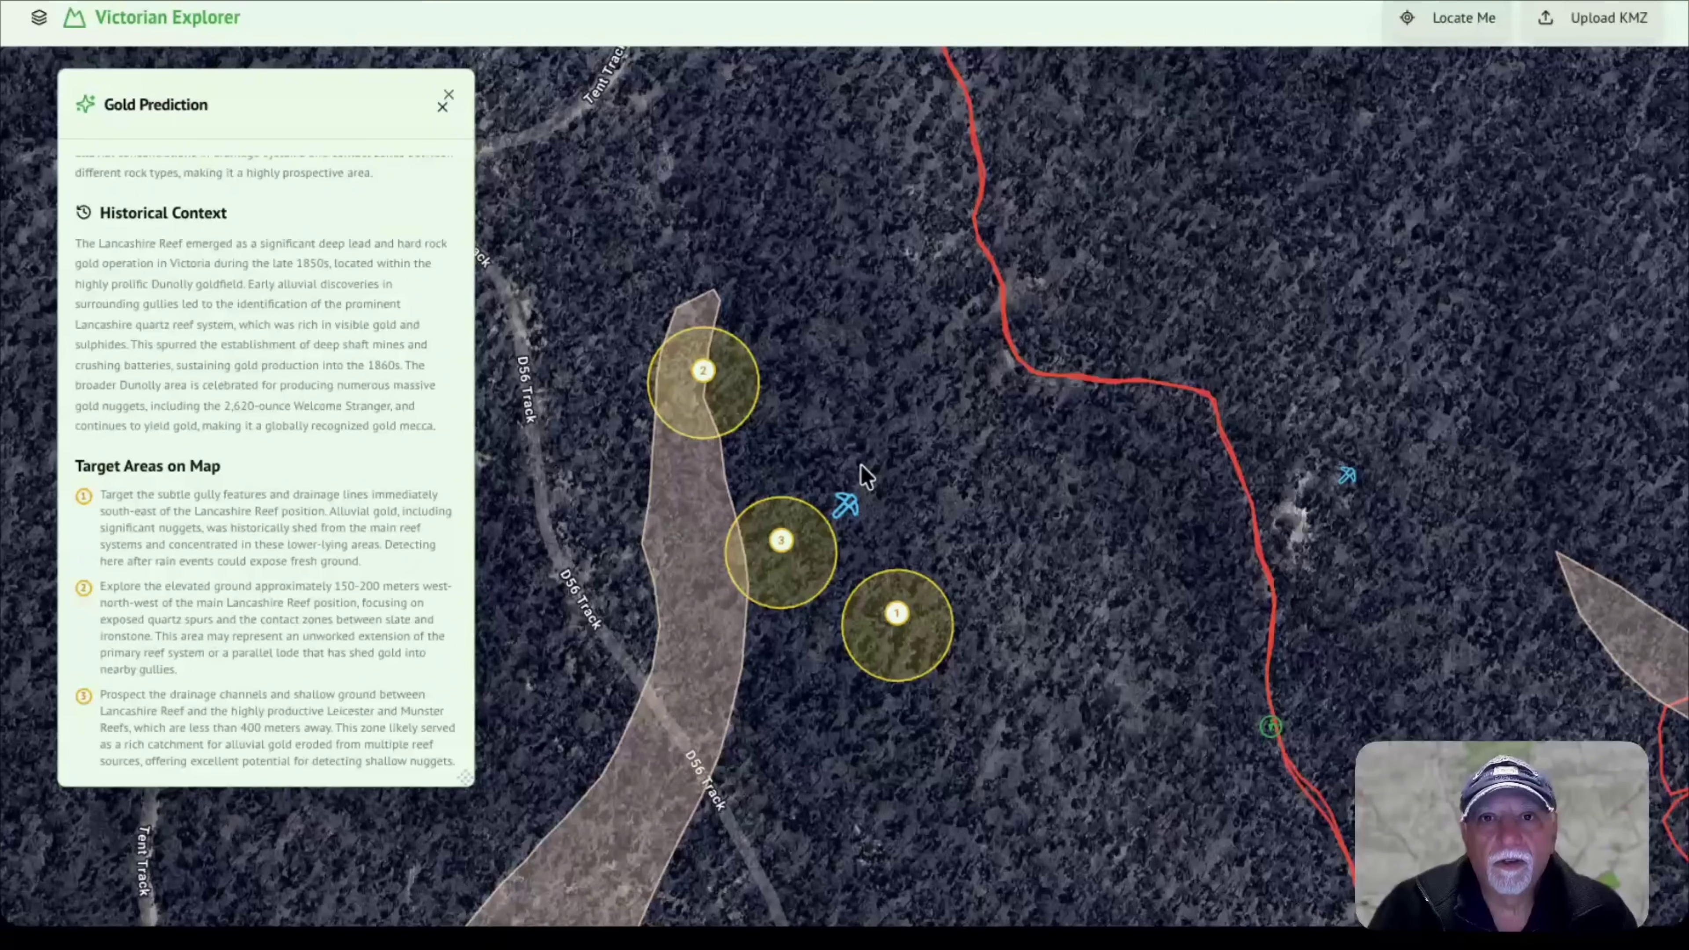
pyautogui.click(442, 107)
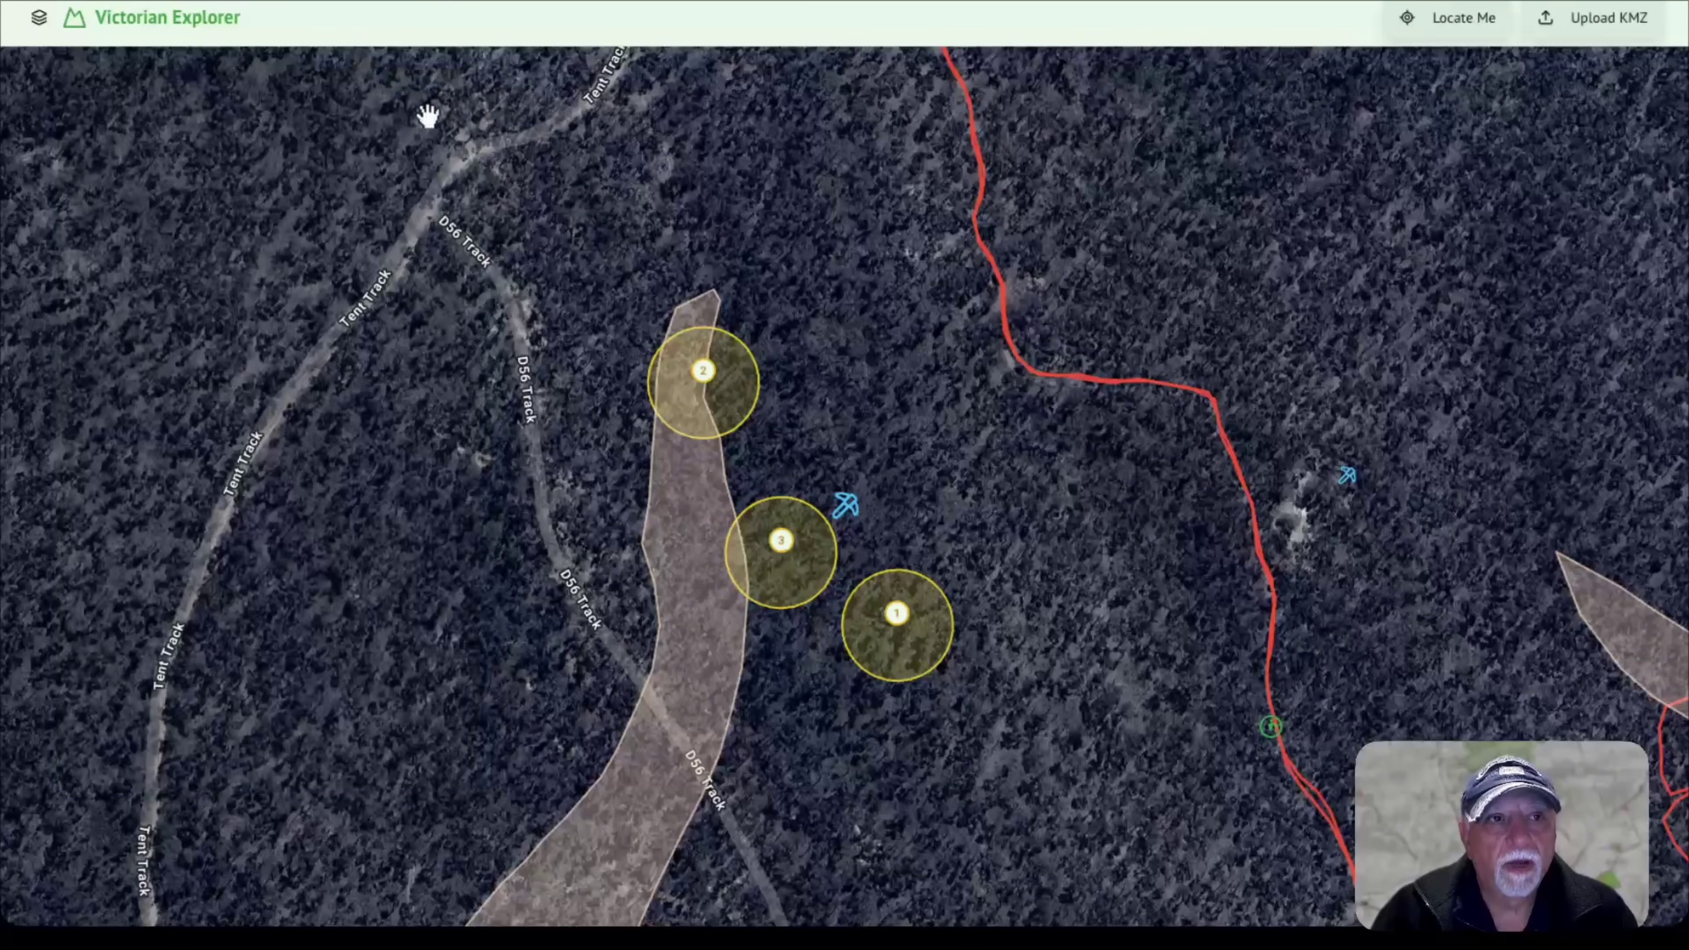
# Step: Show the layer list again and widen the map to the tracks and reefs surrounding Lancashire Reef's target circles
pyautogui.click(39, 20)
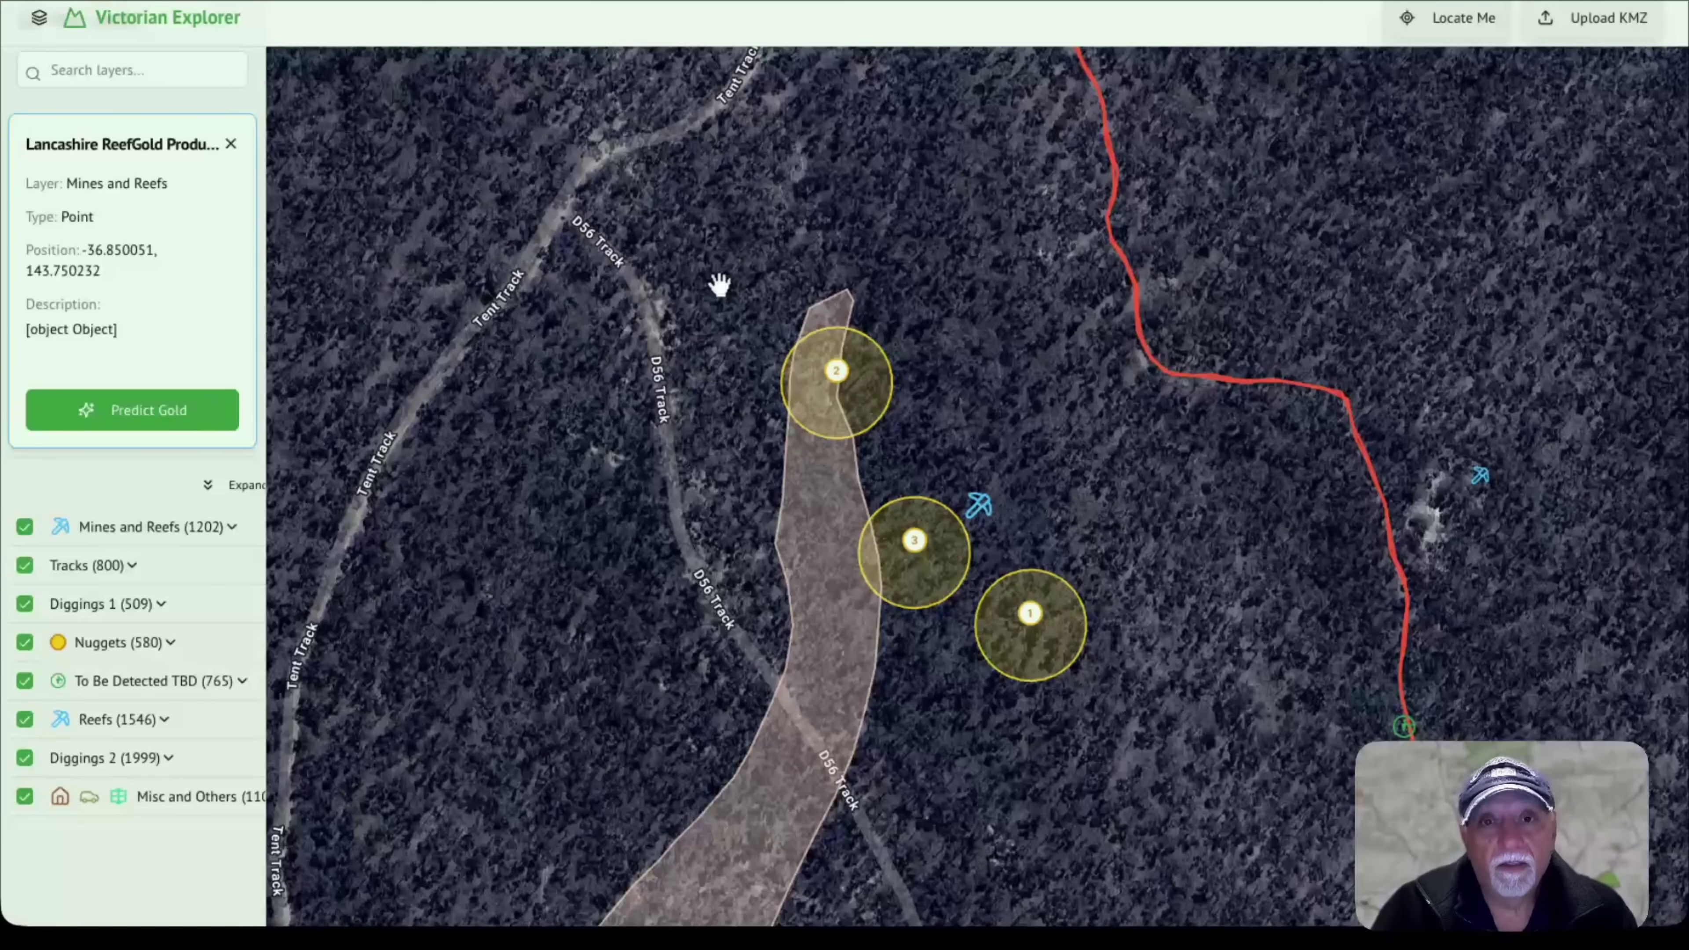
pyautogui.scroll(-1, 695, 316)
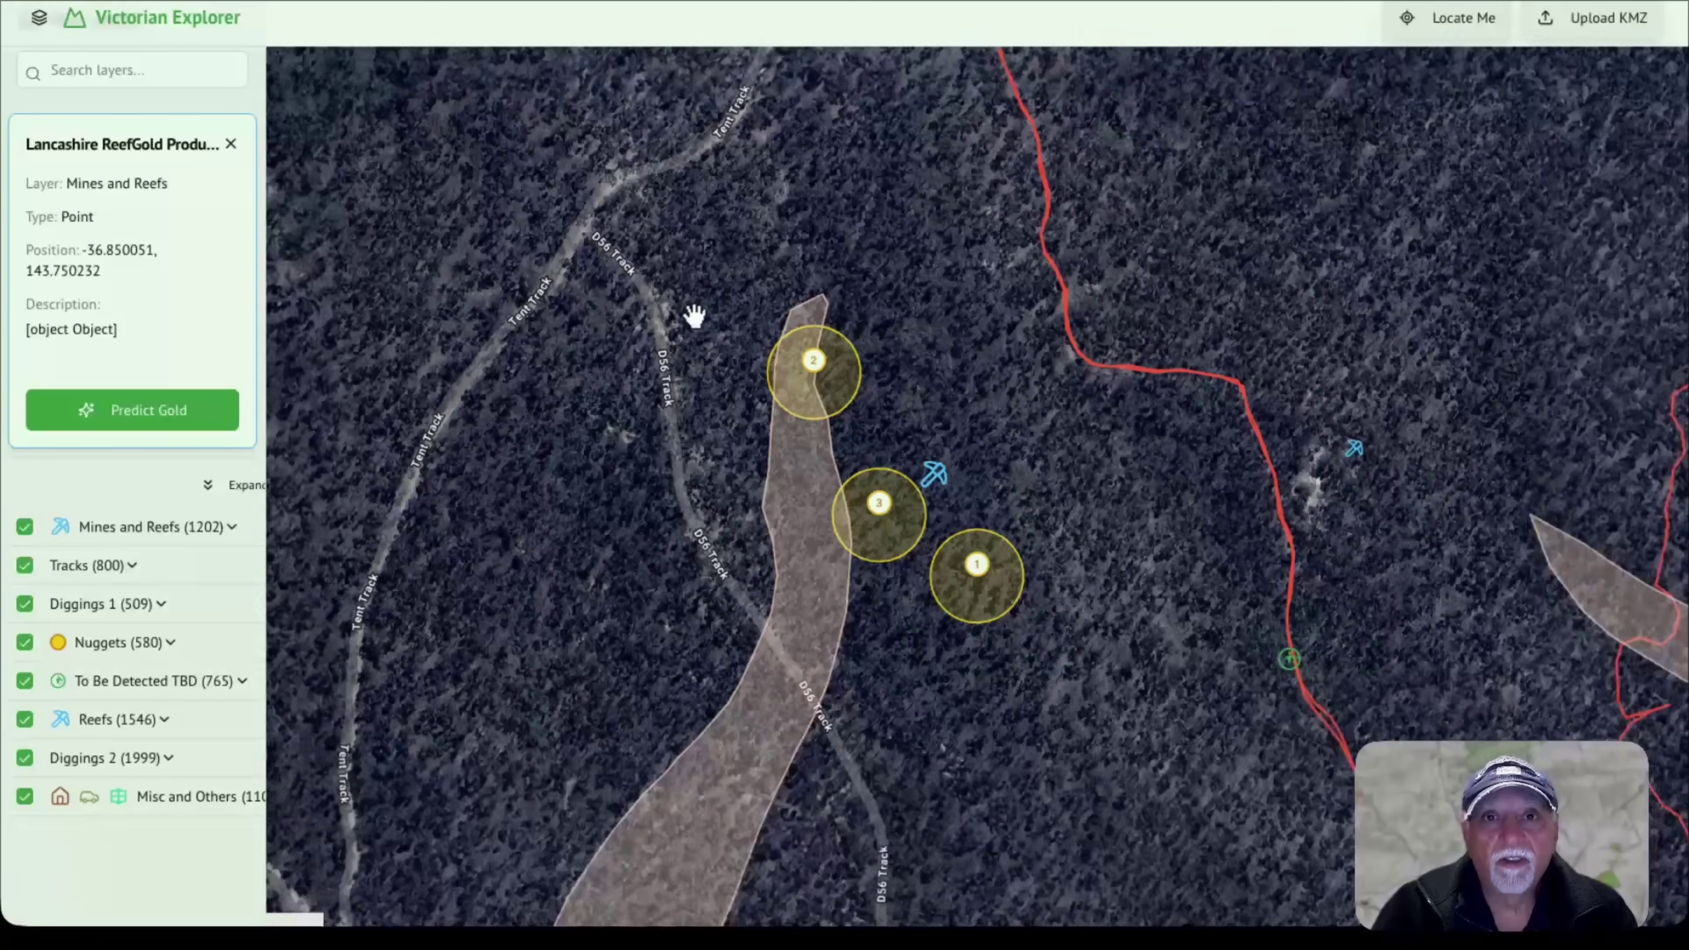
pyautogui.scroll(-1, 694, 316)
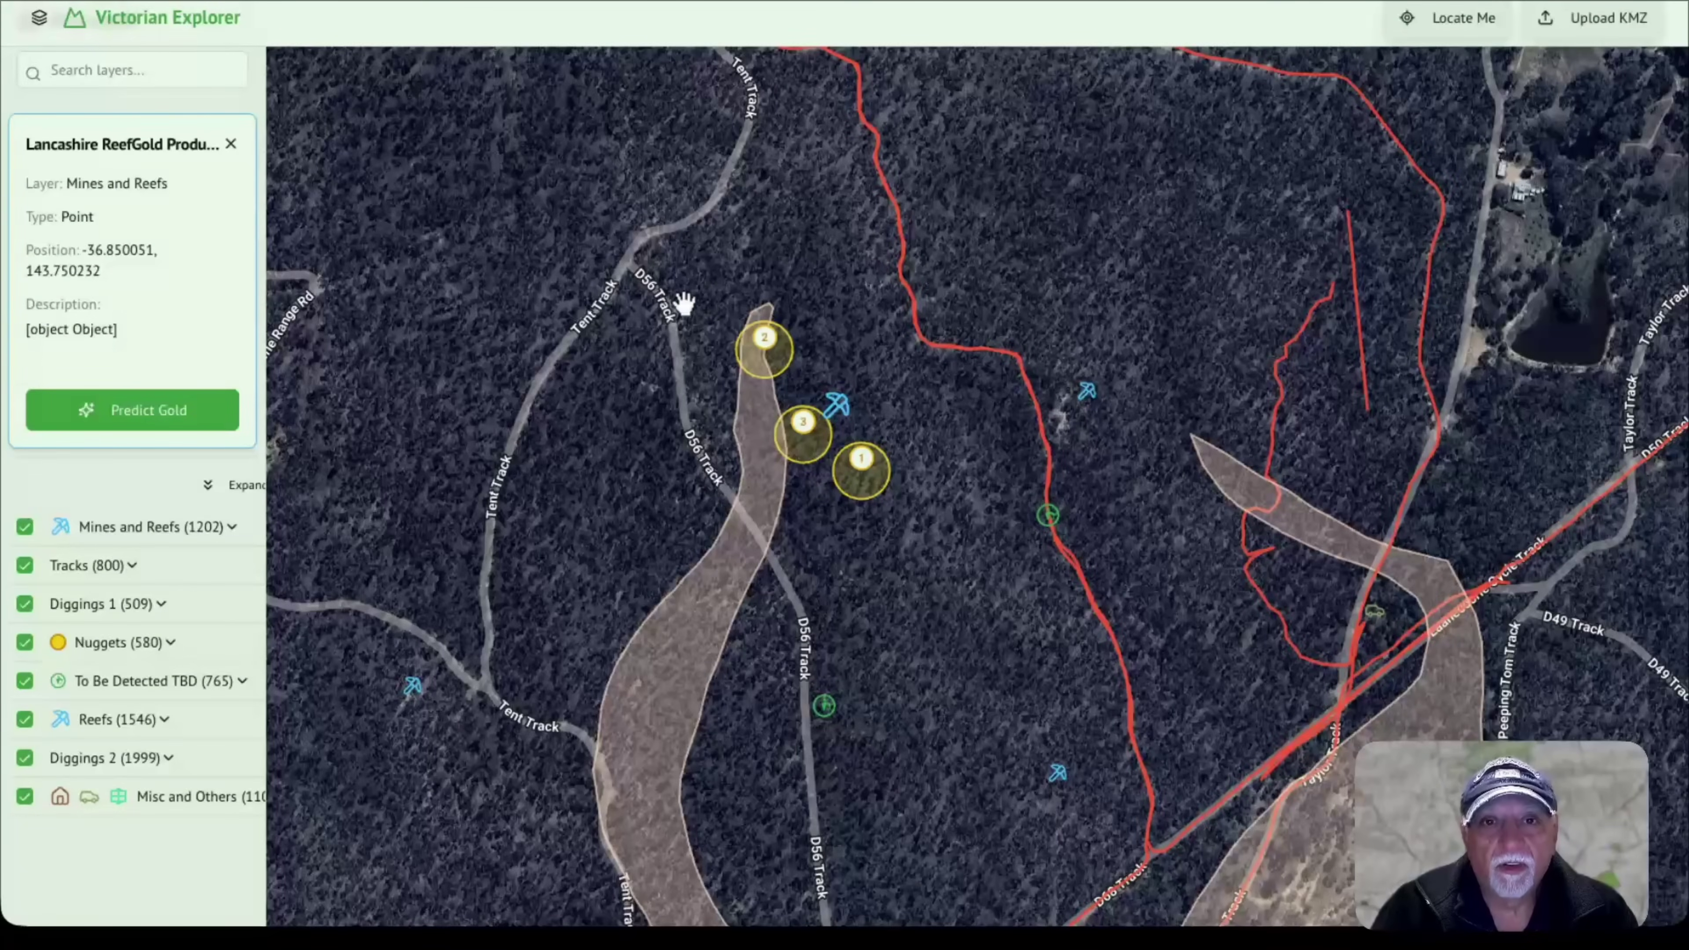